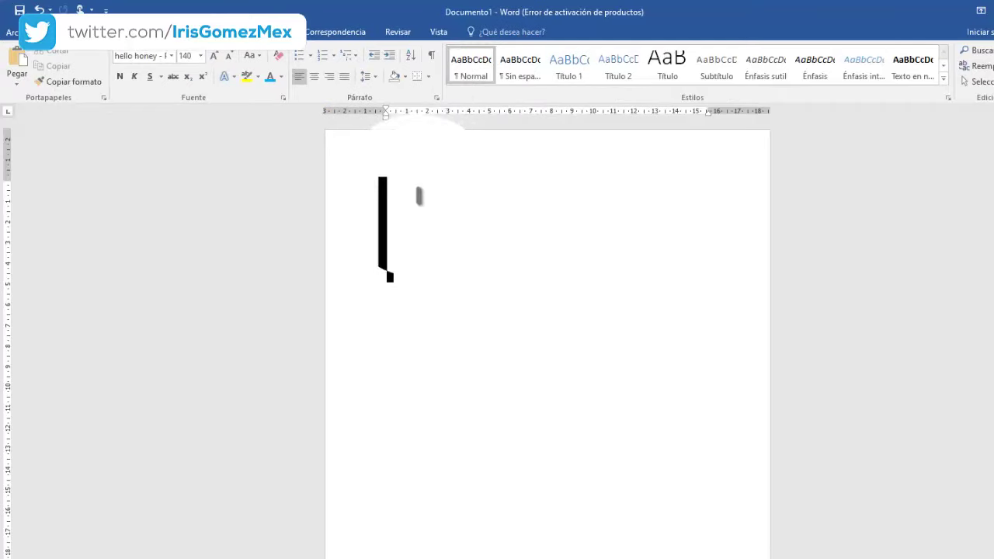
Type 'Titulo', then select and delete it so the page is blank again.
text(T)
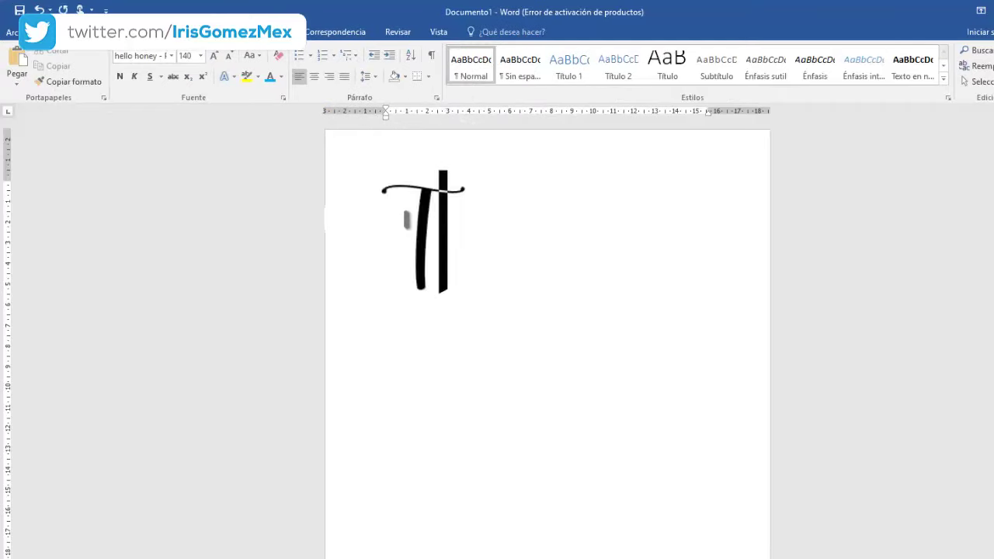
text(itulo)
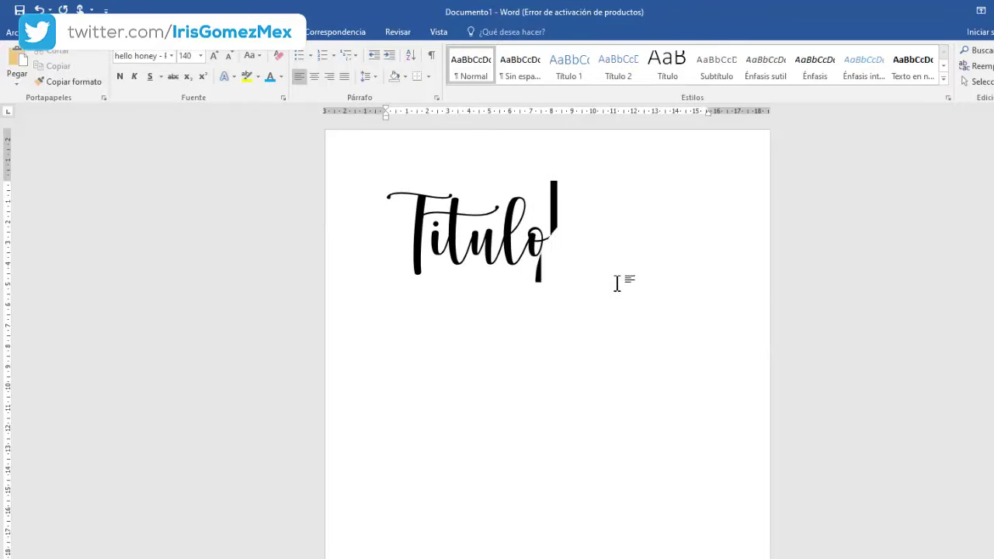
double_click(470, 247)
key(BackSpace)
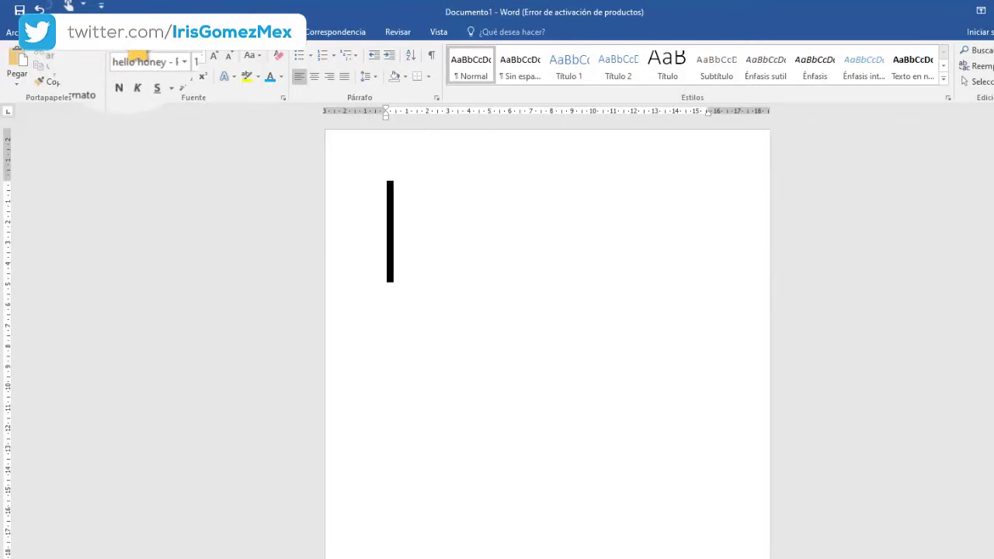
Draw a wide text box near the top of the page using the Insertar shapes gallery.
click(90, 32)
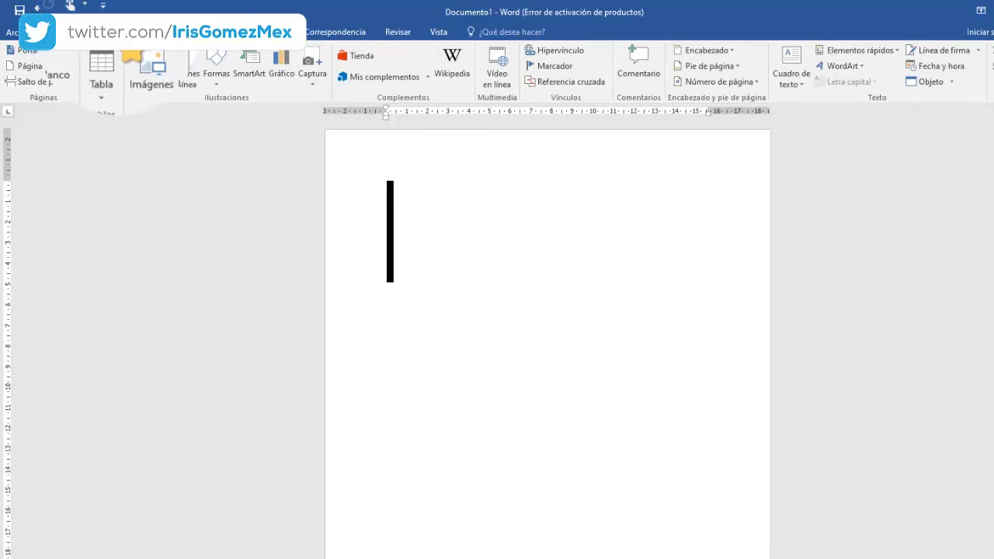
click(221, 82)
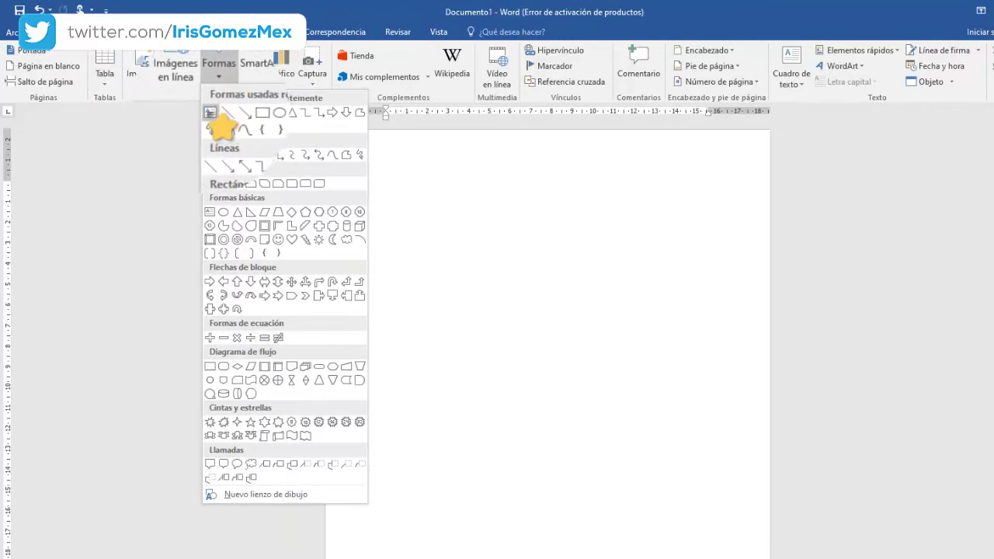
click(211, 114)
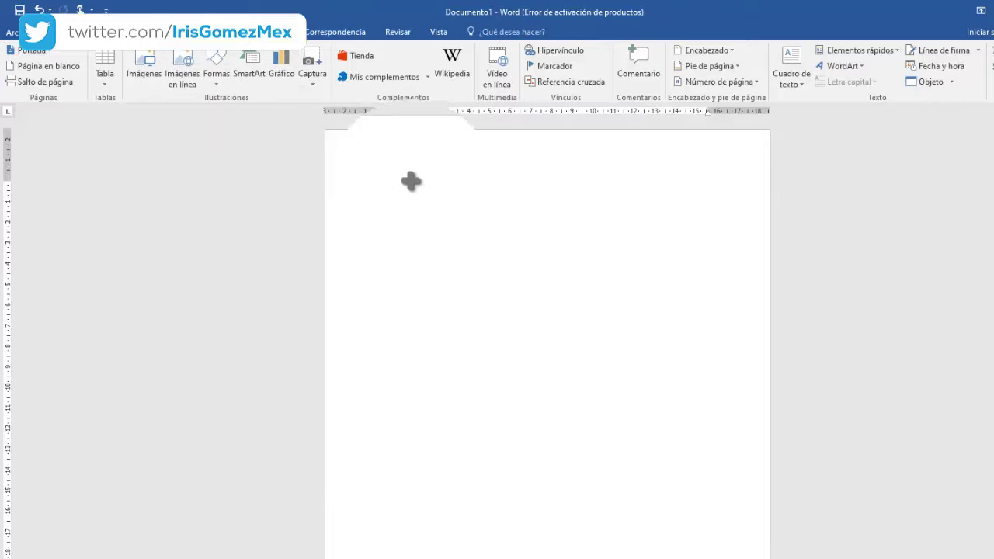
drag(718, 296, 719, 297)
text(Tiulo)
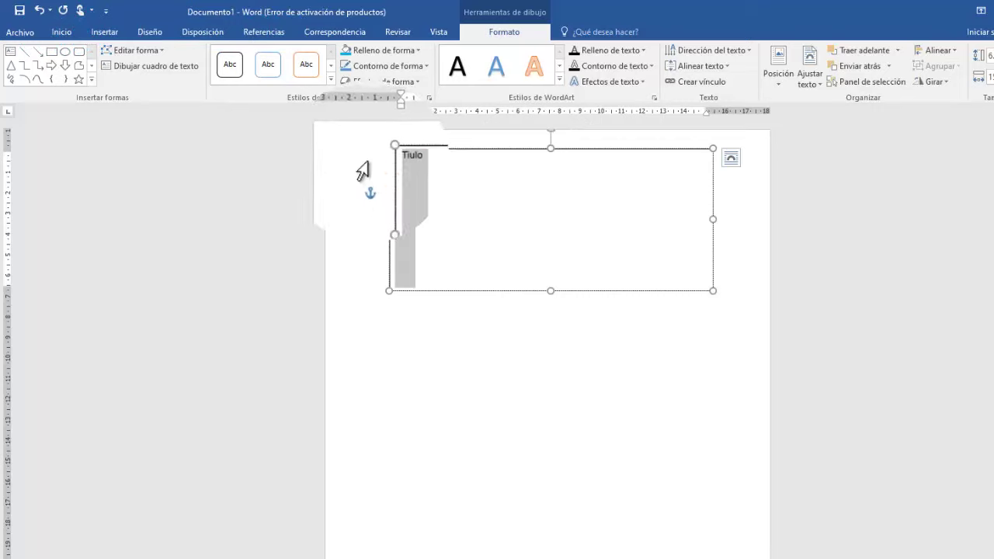
scroll(101, 62, up, 8)
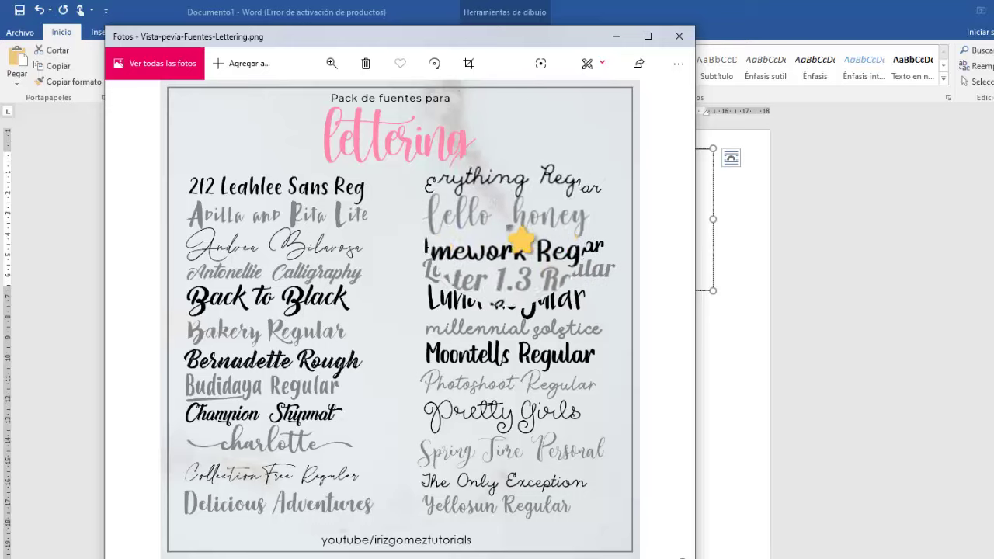
click(707, 195)
text(helo)
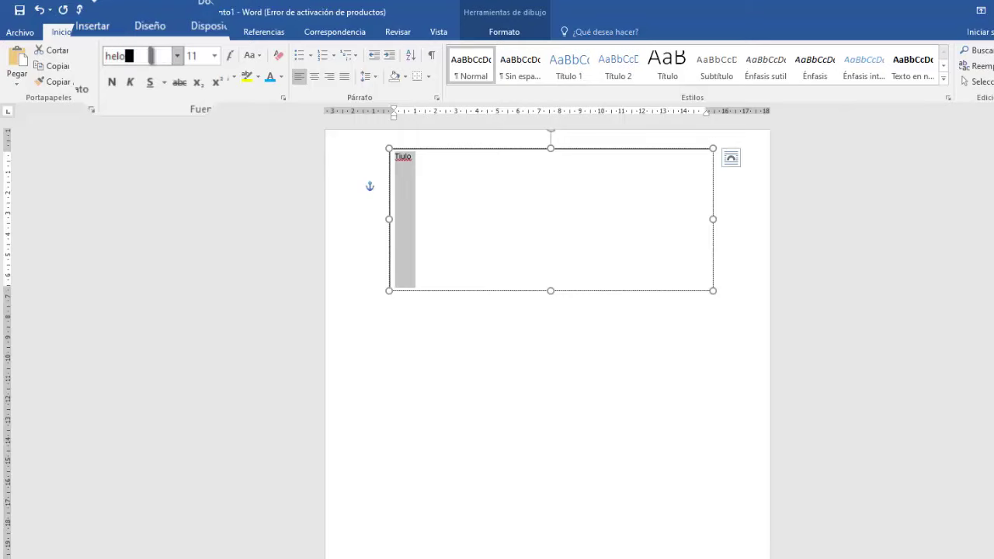
Apply the Honey script font to the title text.
key(BackSpace)
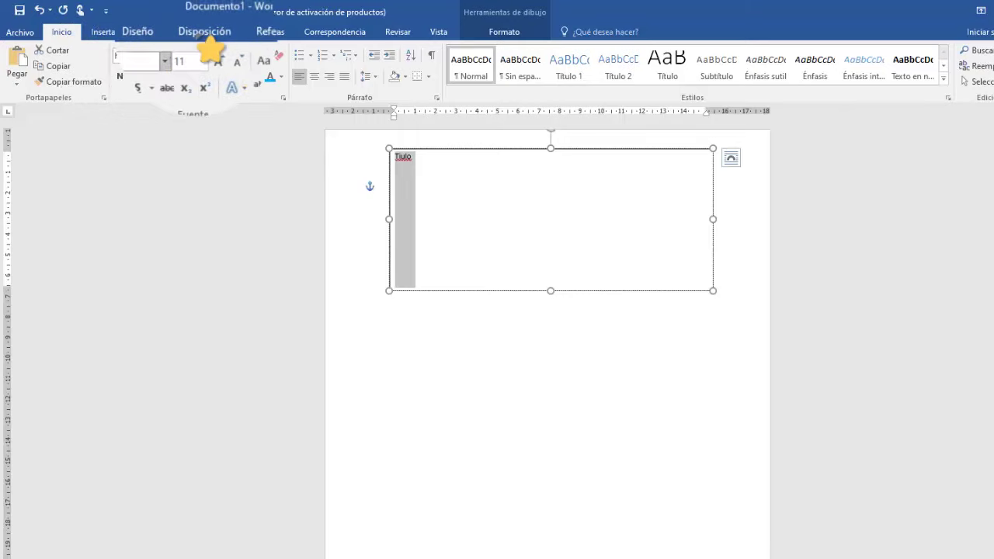
key(Return)
click(586, 339)
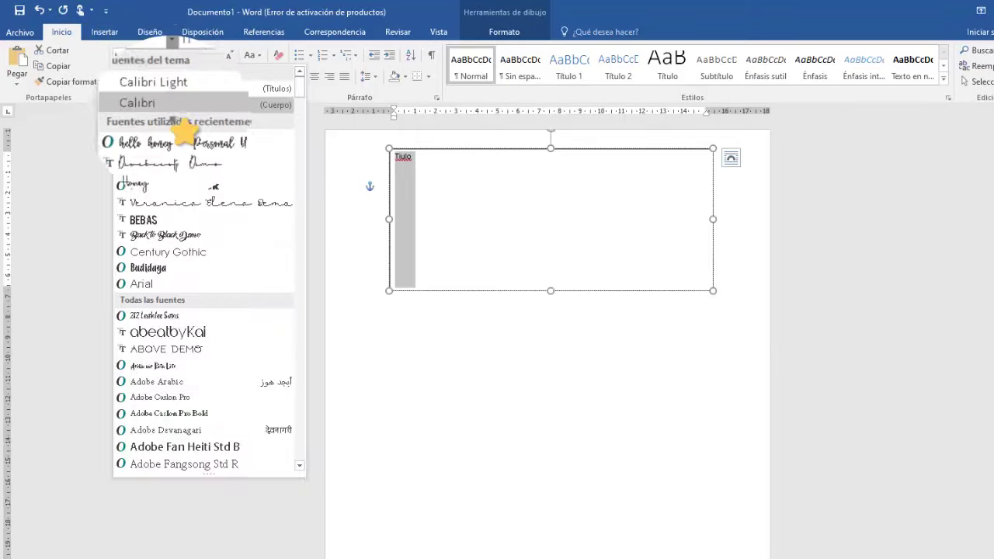
text(hel)
click(156, 168)
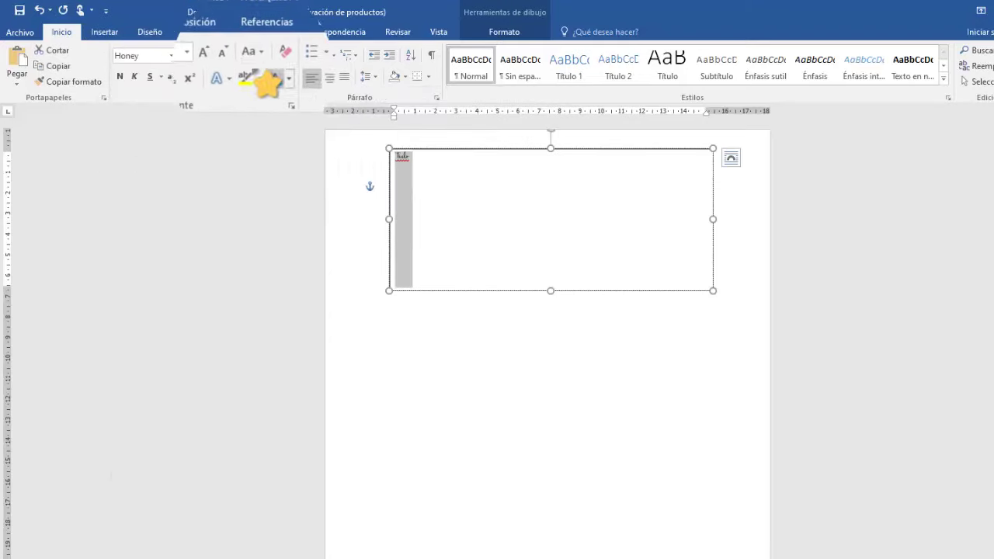
Enlarge the title from 72 to 140 points and centre it in the text box.
click(199, 55)
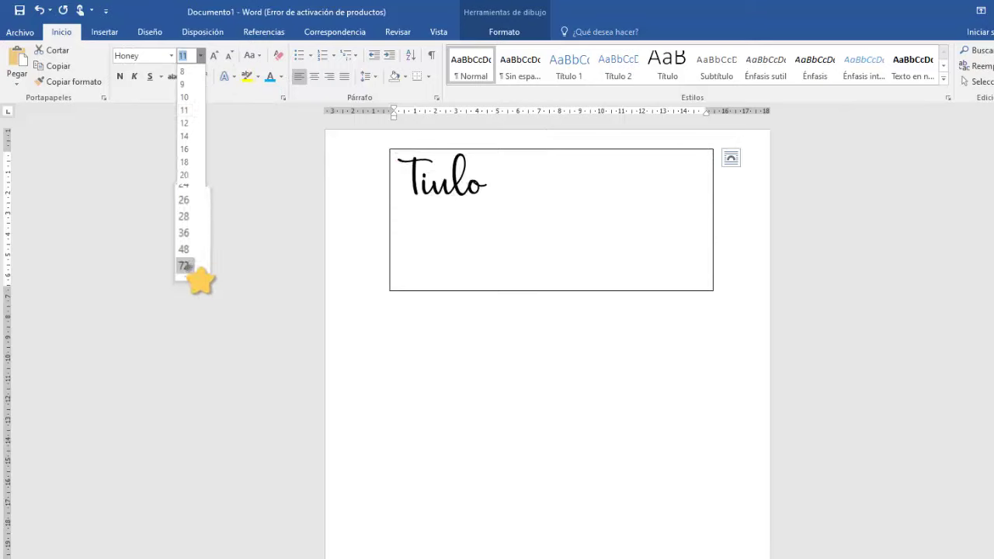
click(187, 265)
click(213, 55)
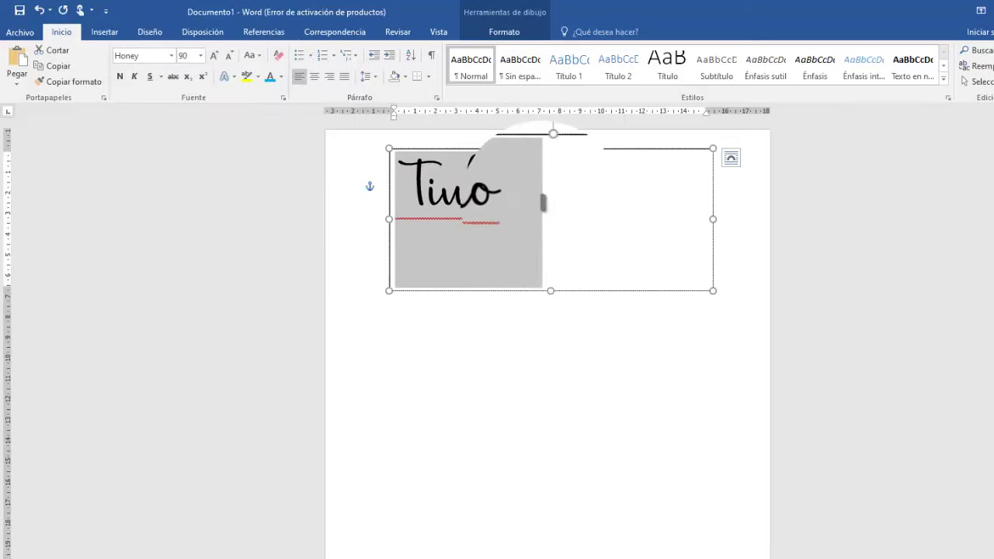
click(251, 56)
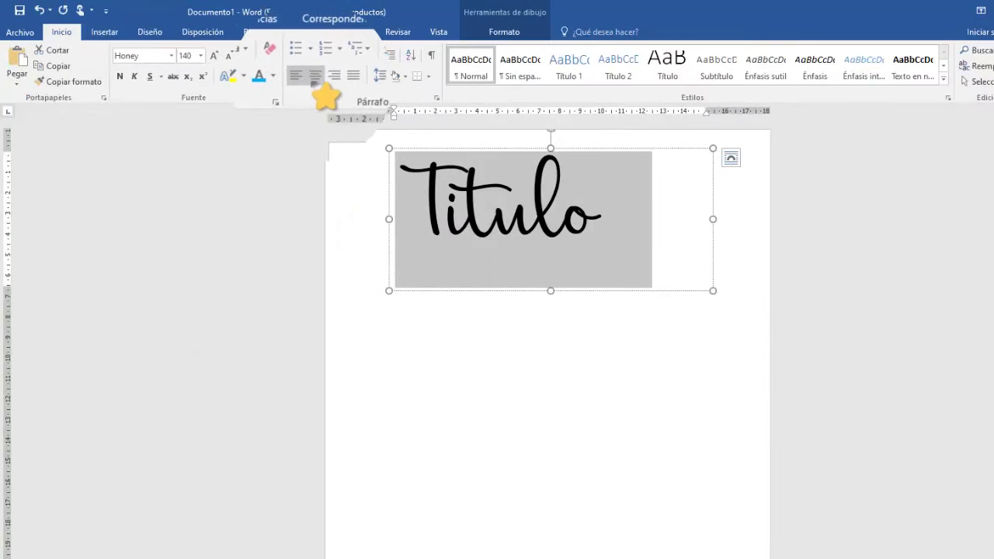
click(315, 76)
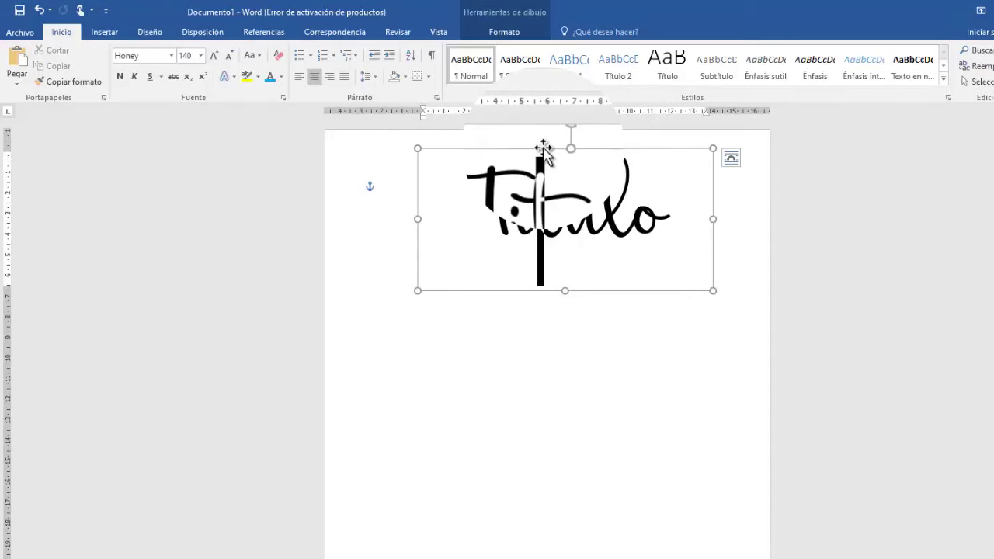
Paste a copy of the Titulo box, align it over the original, and colour it gold.
click(564, 334)
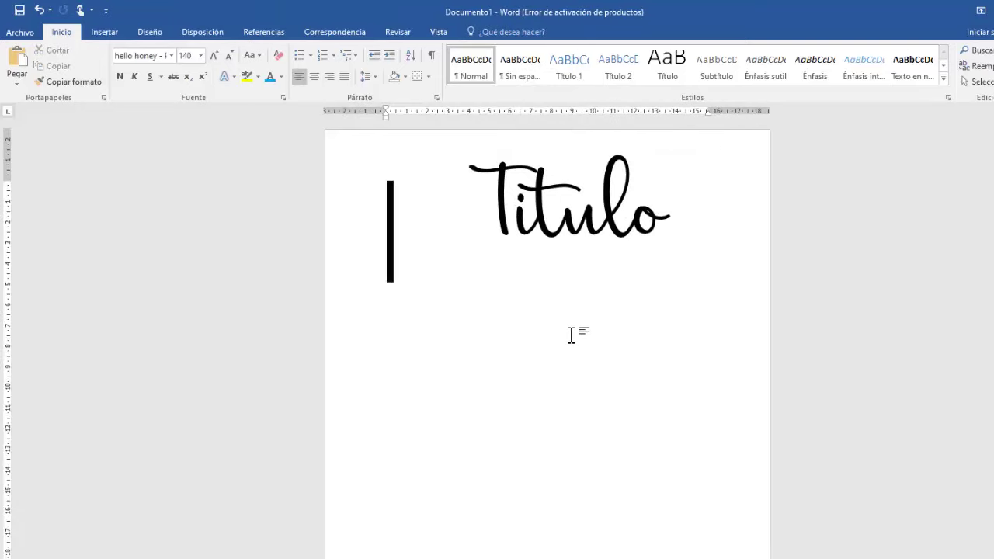
key(ctrl+v)
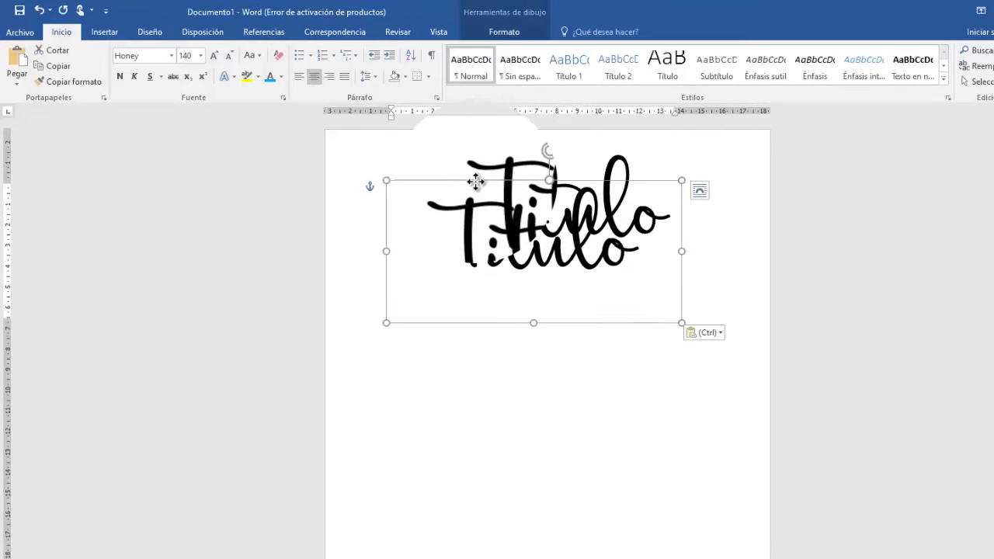
right_click(476, 181)
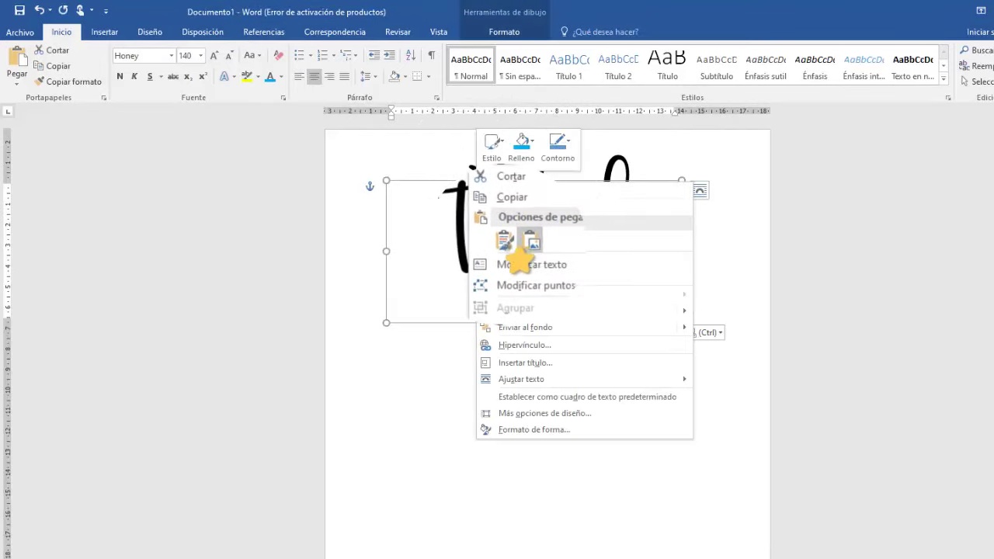
click(527, 240)
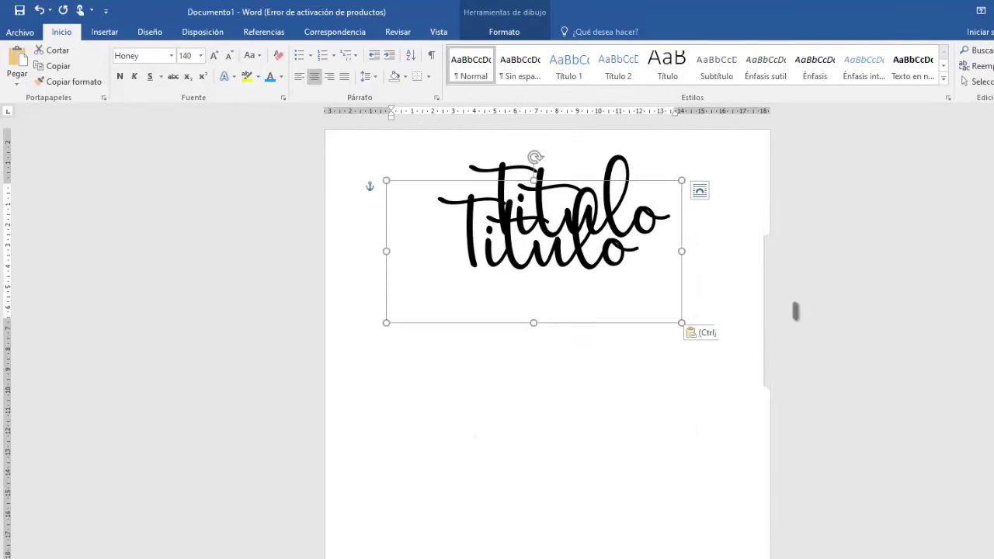
click(552, 252)
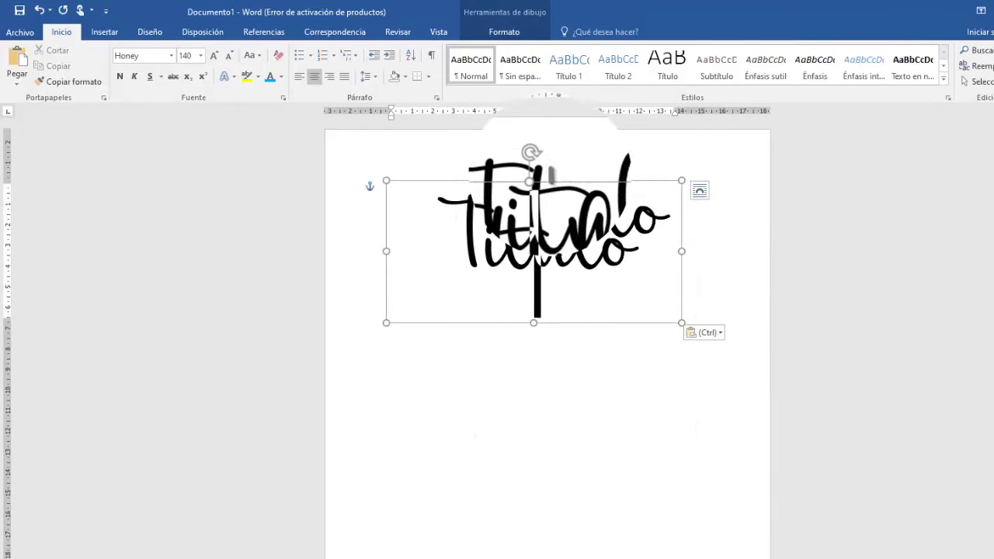
drag(551, 169, 555, 148)
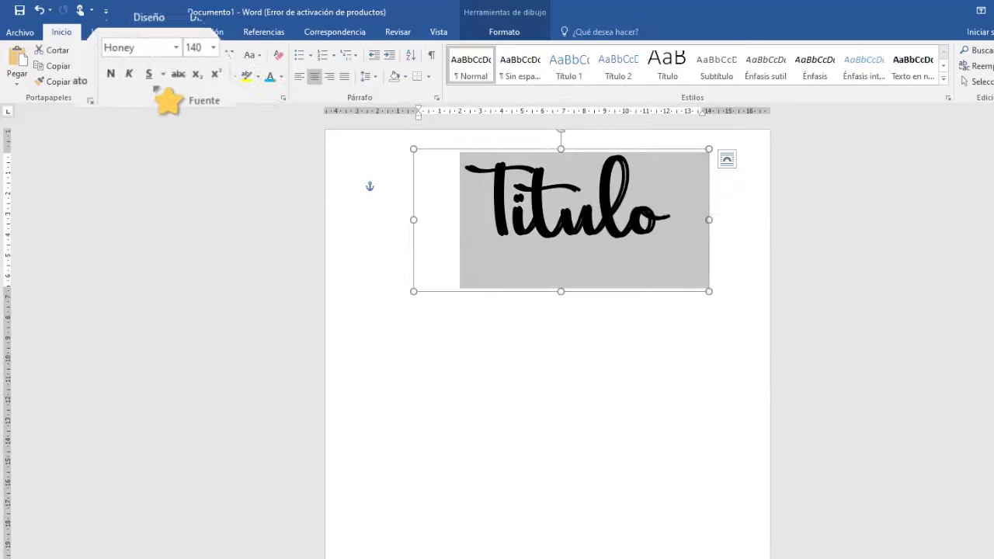
click(282, 76)
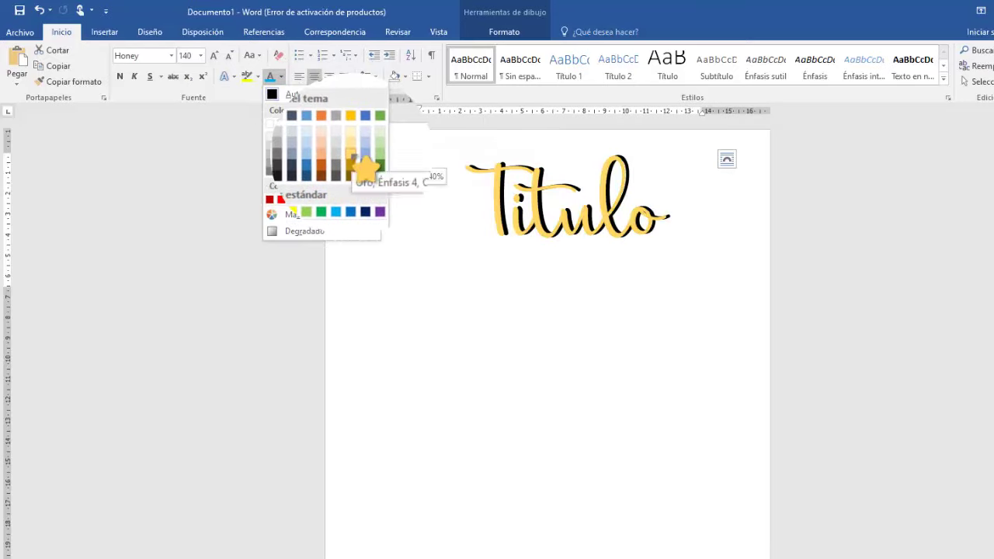
click(365, 165)
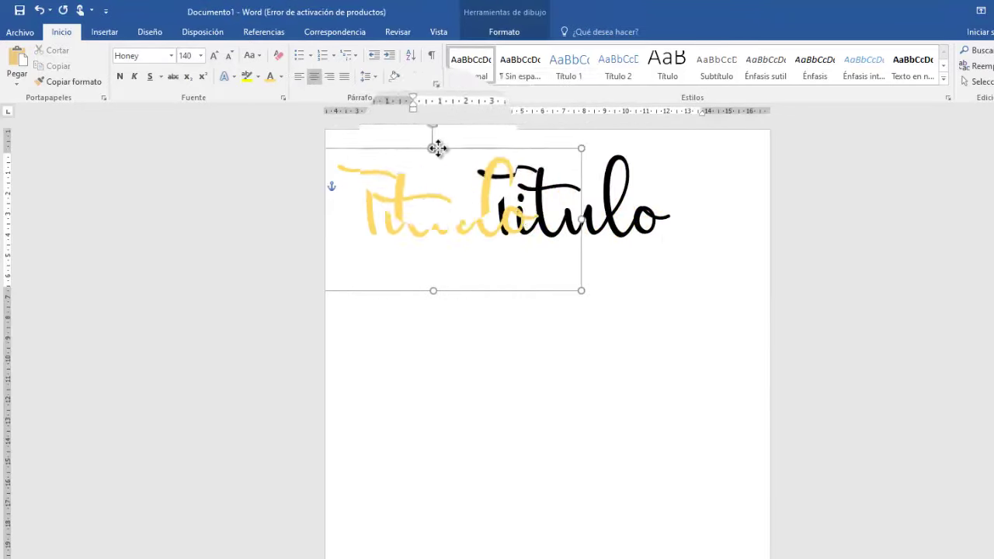
Offset the gold Titulo slightly right and send it behind the black title.
drag(557, 147, 571, 152)
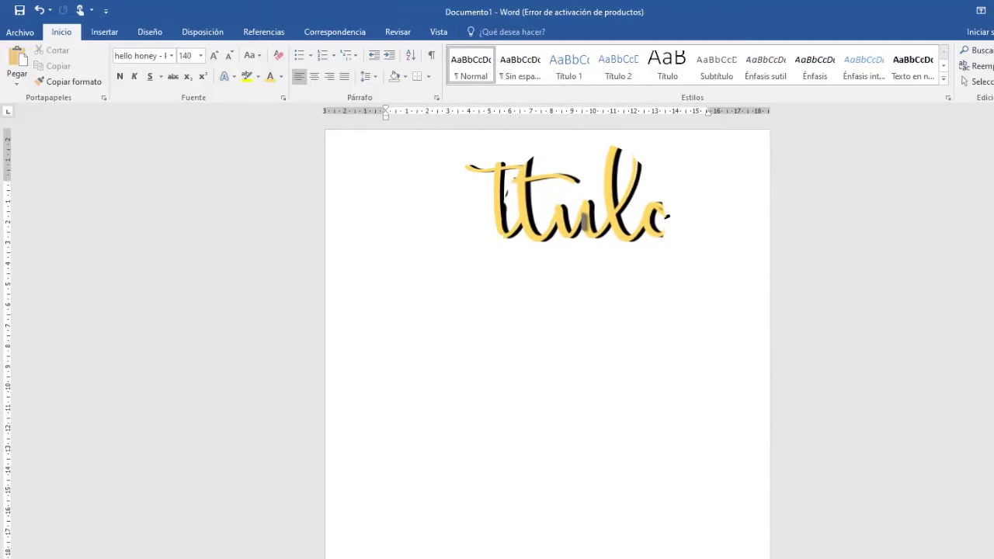
right_click(585, 150)
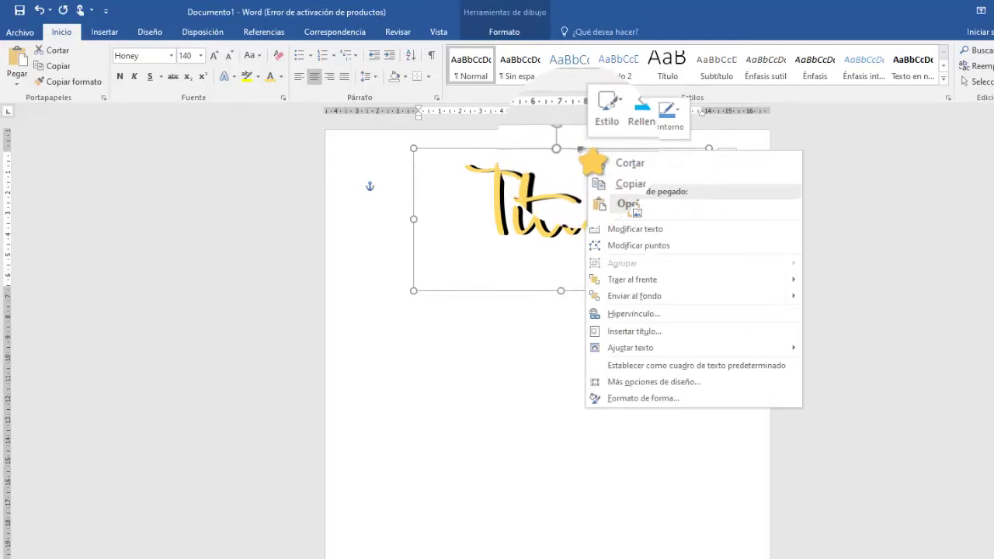
key(Escape)
right_click(588, 163)
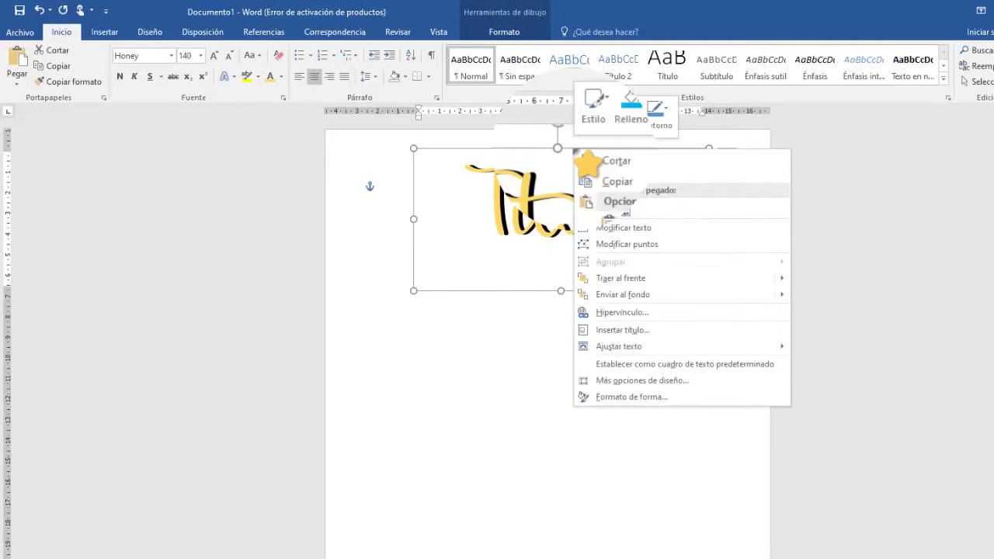
click(648, 296)
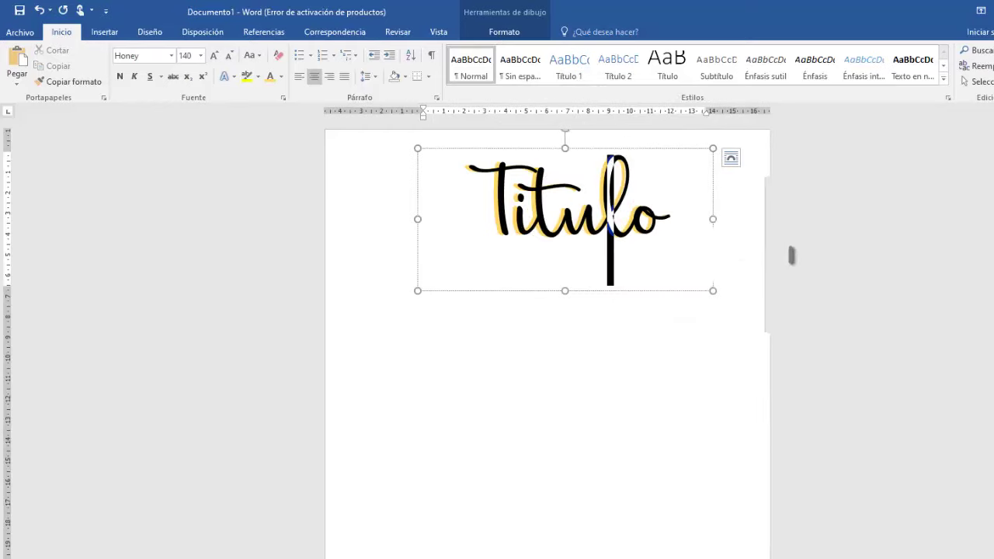
click(658, 245)
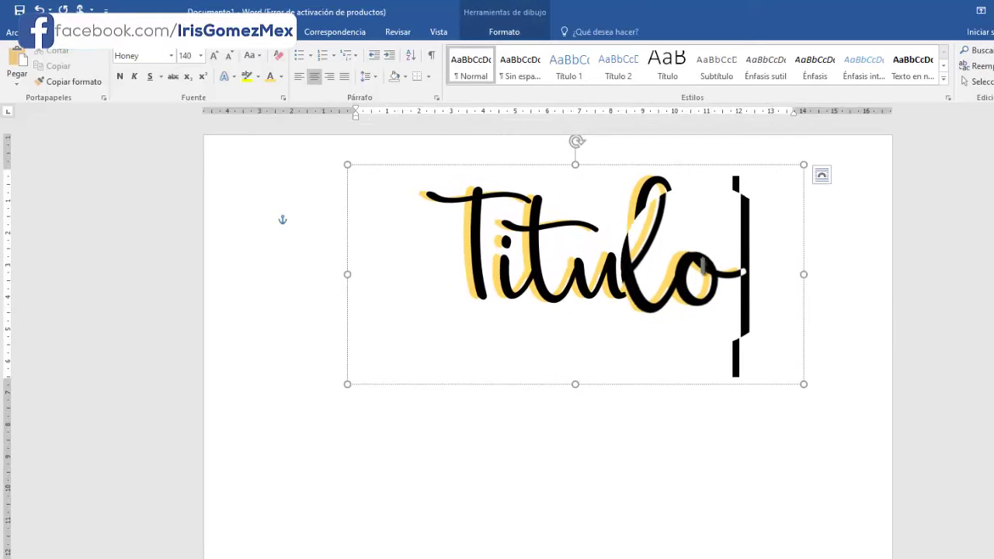
Move the black Titulo aside, then colour the copy's T red and i a deeper yellow.
drag(607, 171, 582, 276)
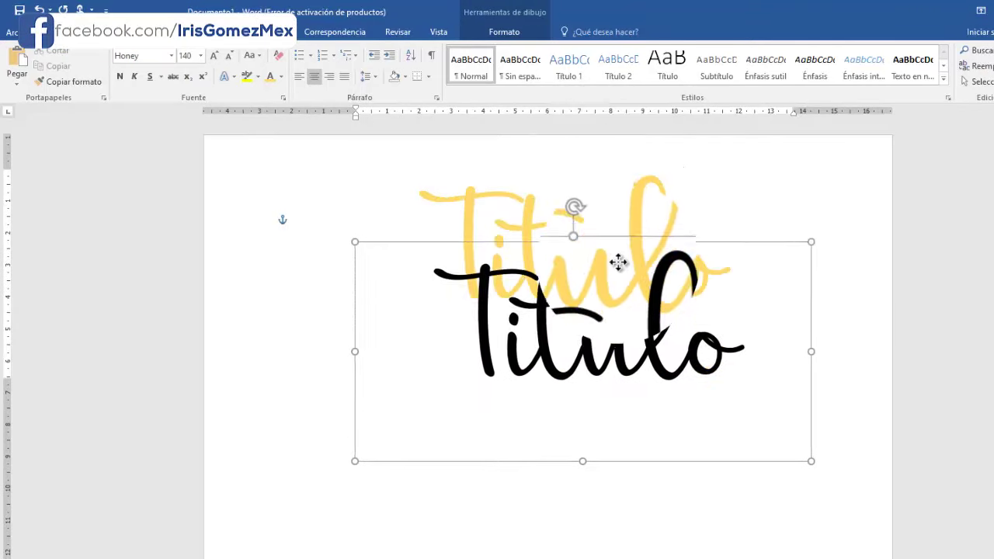
drag(467, 204, 424, 208)
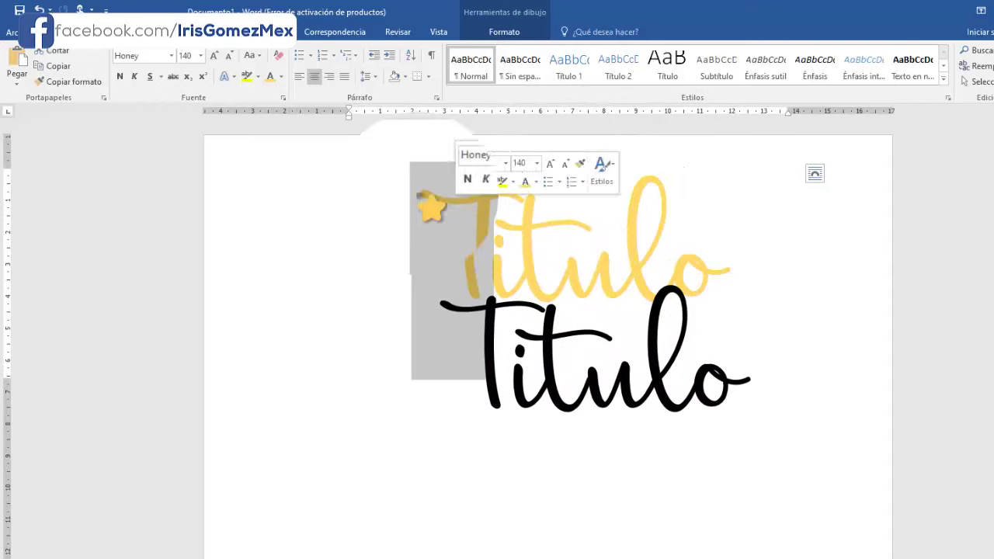
click(280, 76)
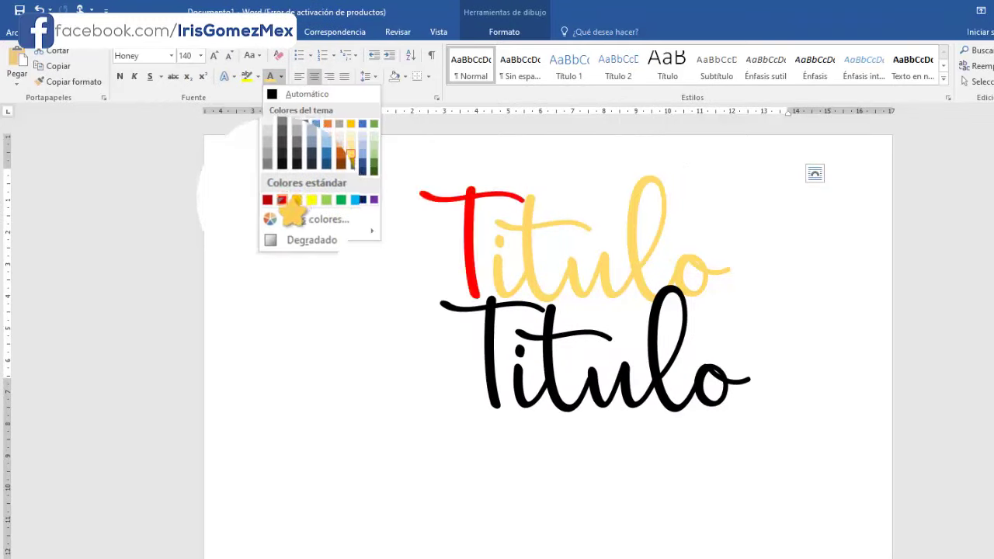
click(271, 200)
drag(500, 247, 526, 237)
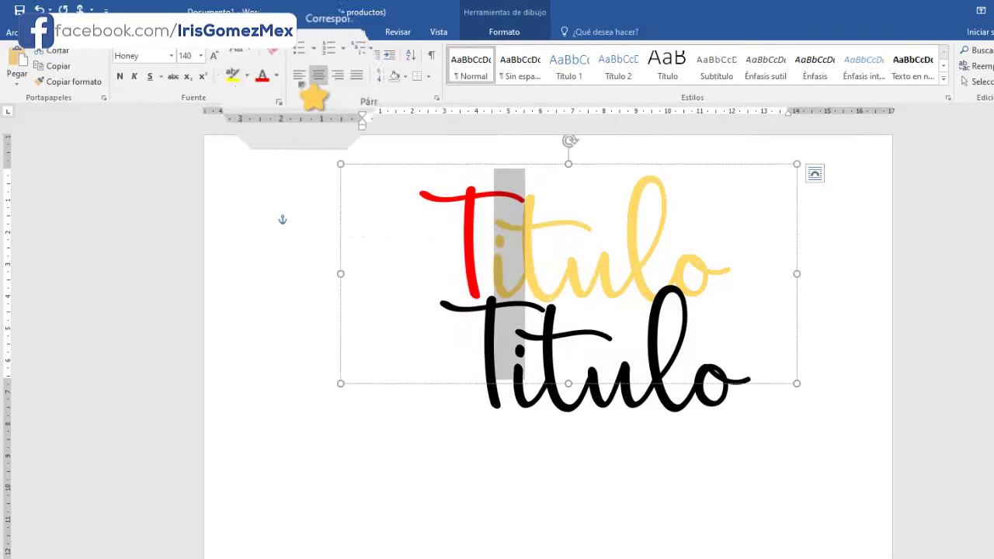
click(280, 76)
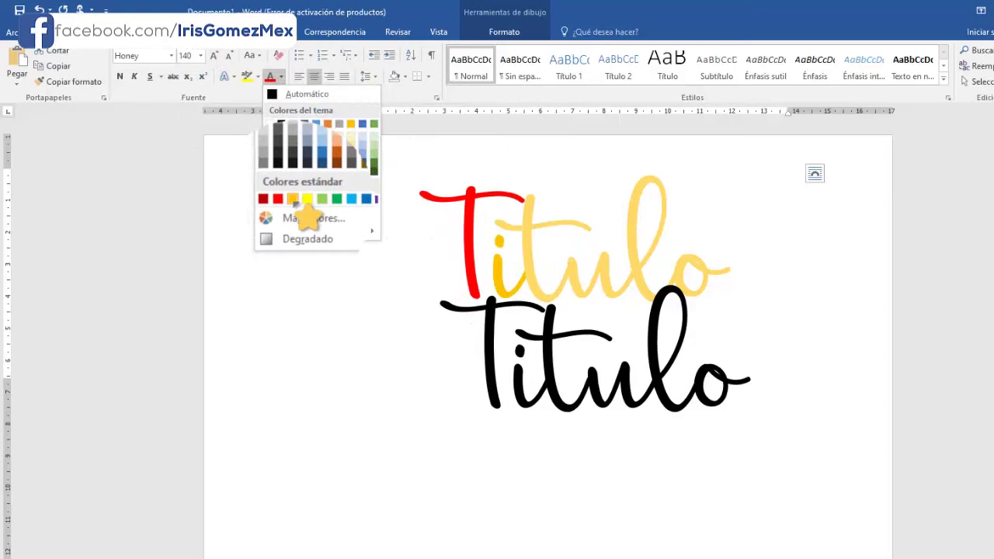
click(354, 201)
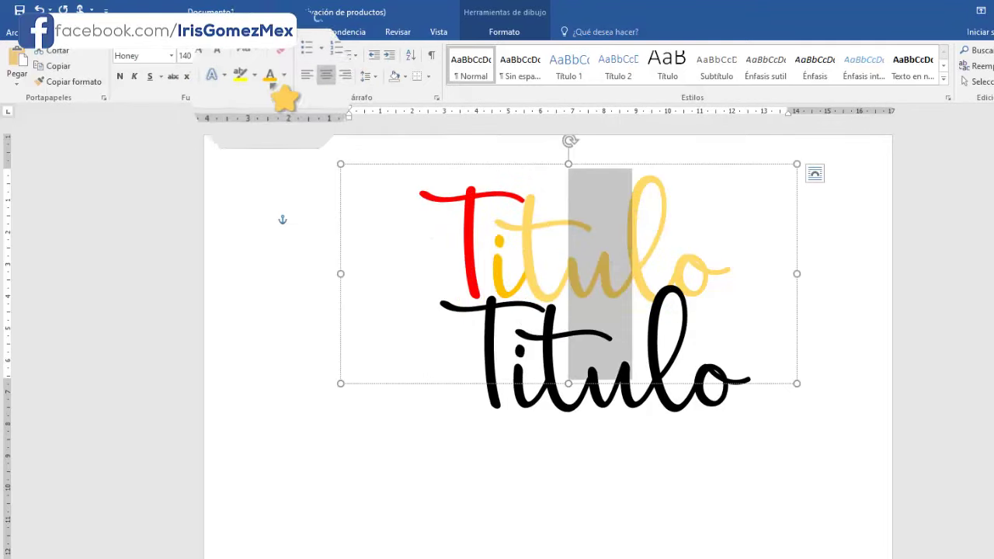
Turn 'tu' green, recolour the remaining letters, and lay the black Titulo back on top.
click(281, 76)
click(328, 200)
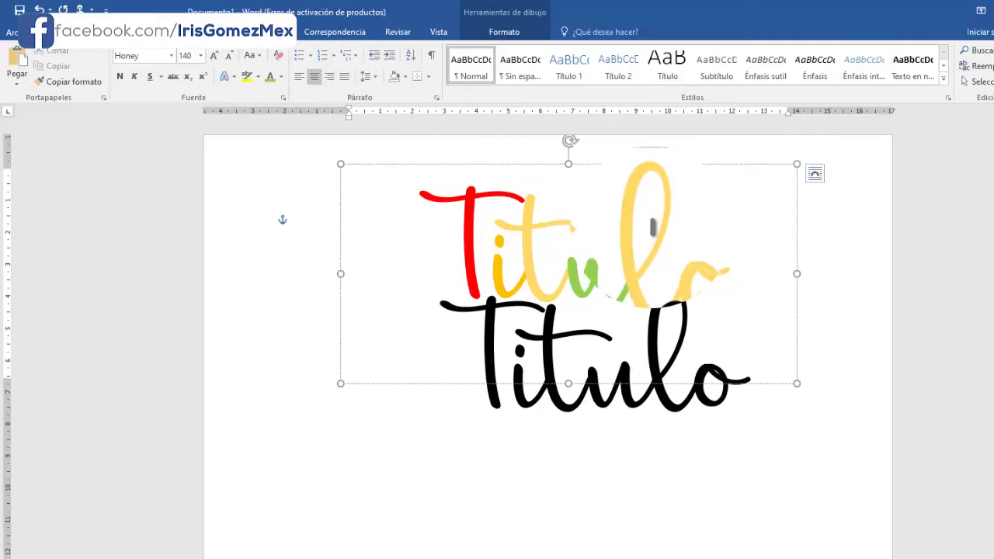
click(280, 76)
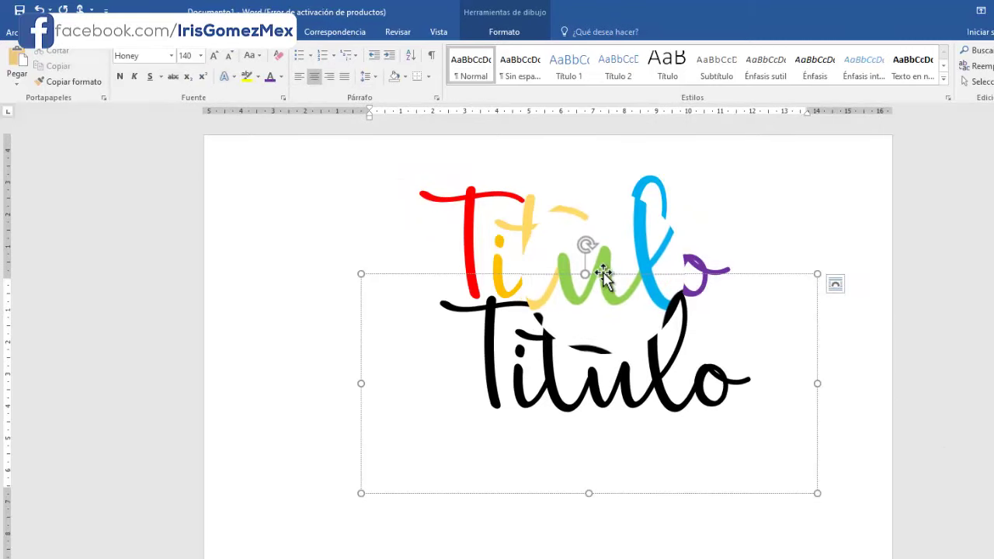
drag(604, 276, 578, 161)
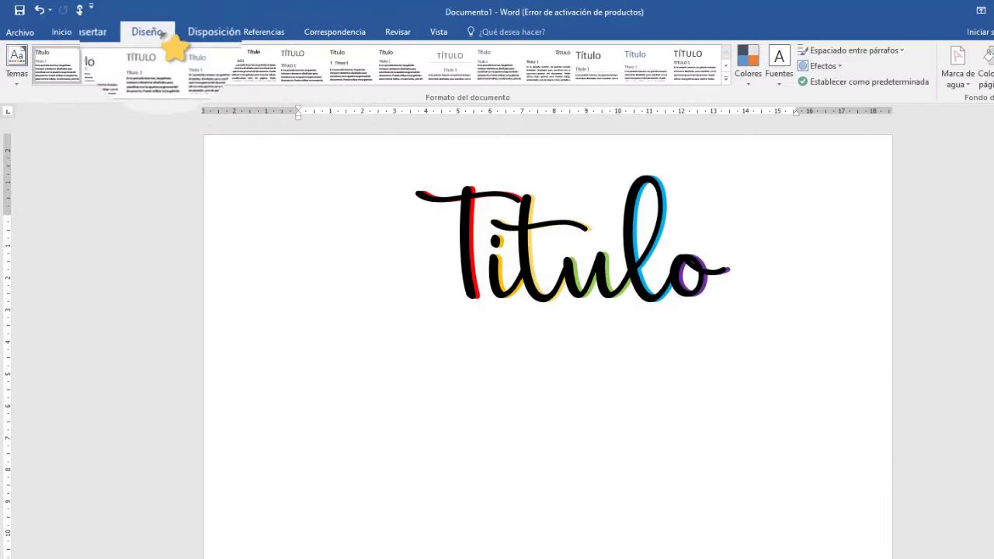
Draw a thin rectangle bar to the right of the Titulo title.
click(217, 70)
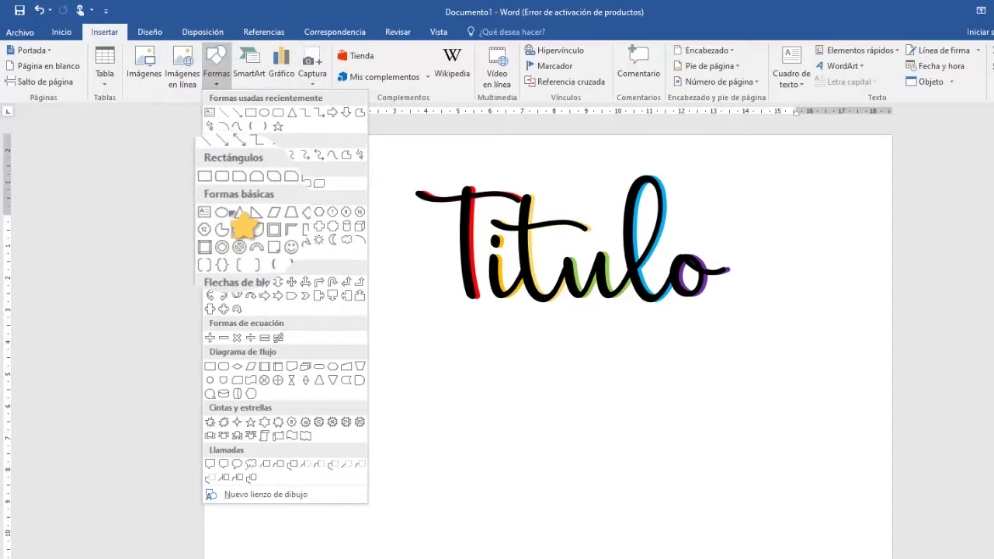
click(262, 127)
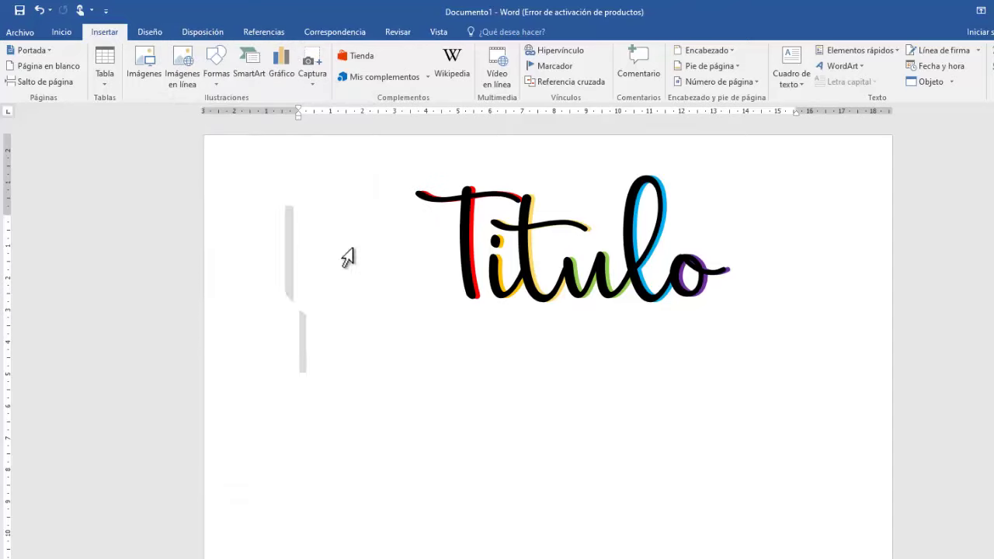
drag(303, 216, 303, 371)
click(233, 67)
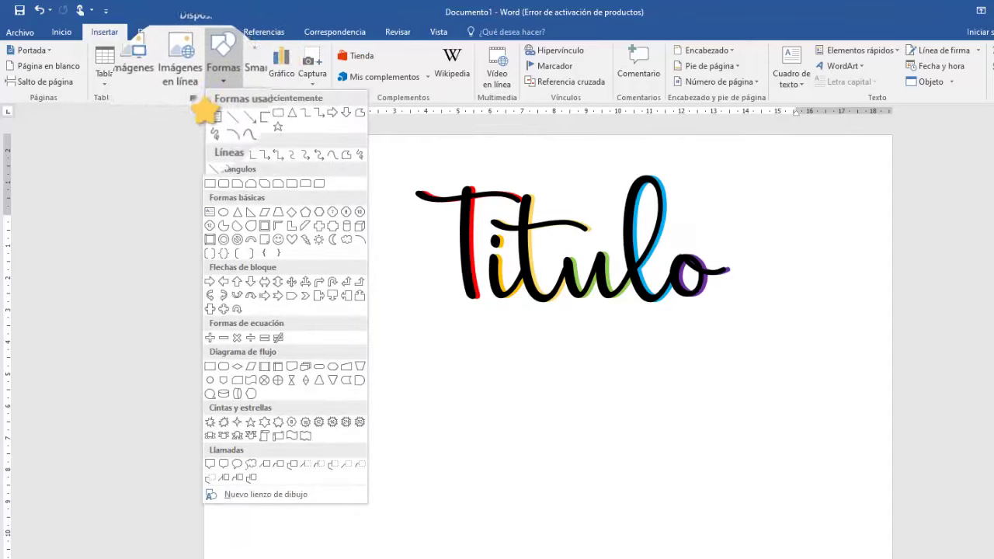
click(264, 126)
mouse_move(760, 211)
mouse_down()
mouse_move(985, 275)
mouse_move(892, 258)
mouse_up()
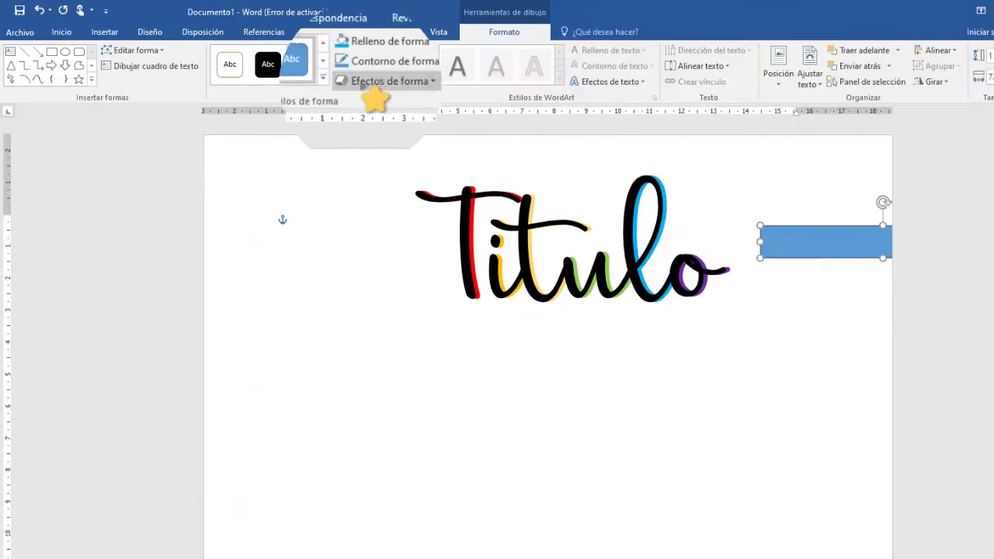
Give the bar a plain outline style and purple fill, then copy it left of Titulo.
click(324, 89)
click(241, 345)
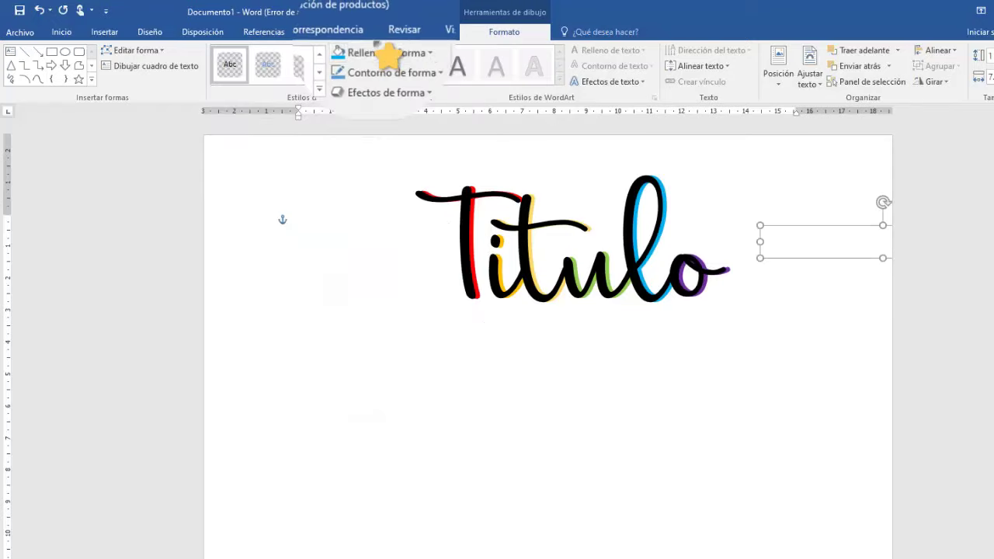
click(389, 55)
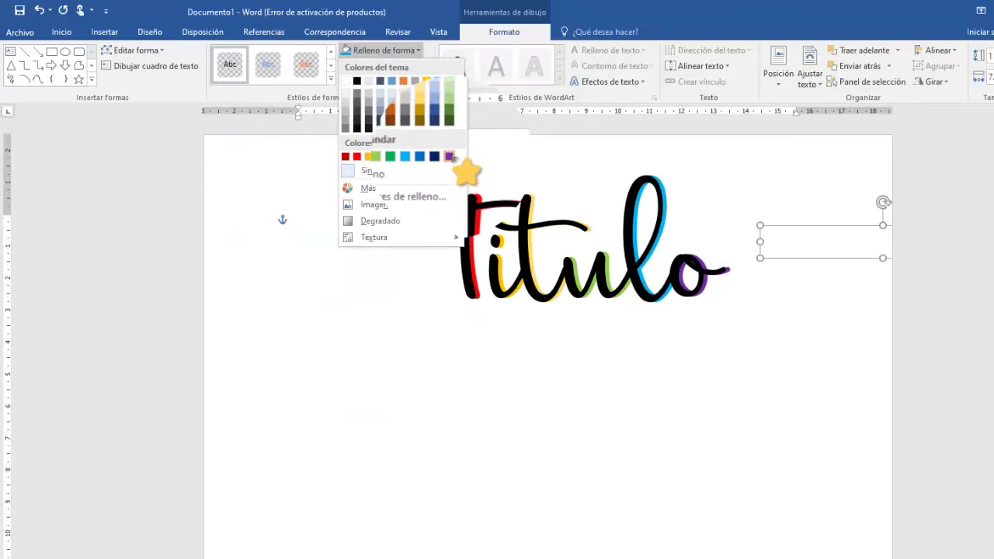
click(451, 157)
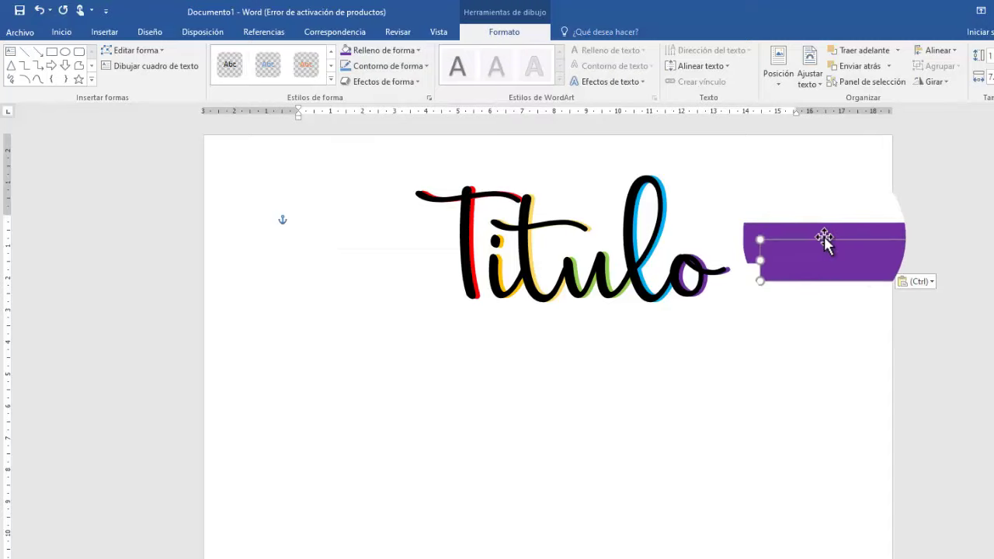
drag(786, 260, 234, 243)
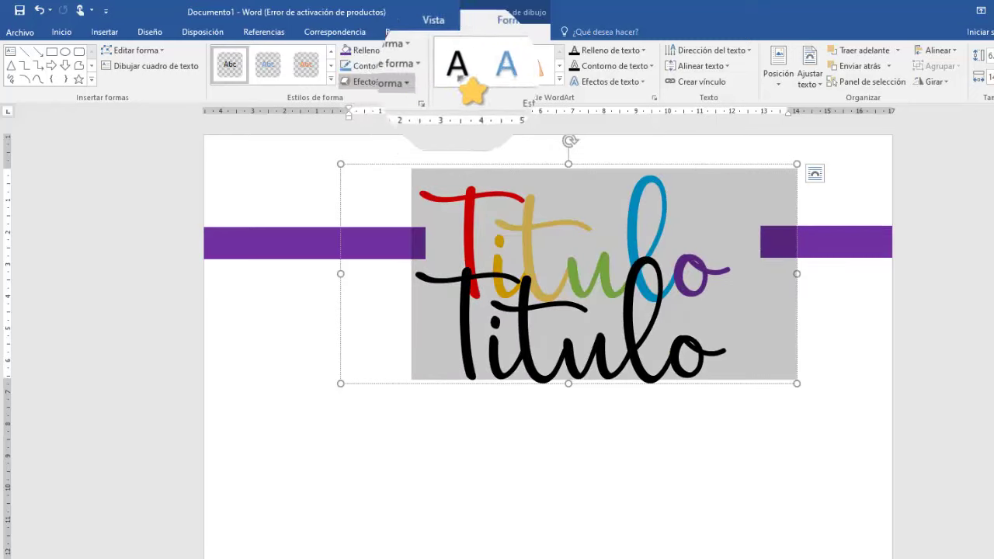
Remove the grey fill behind the title art and move the black Titulo over the purple copy.
click(381, 49)
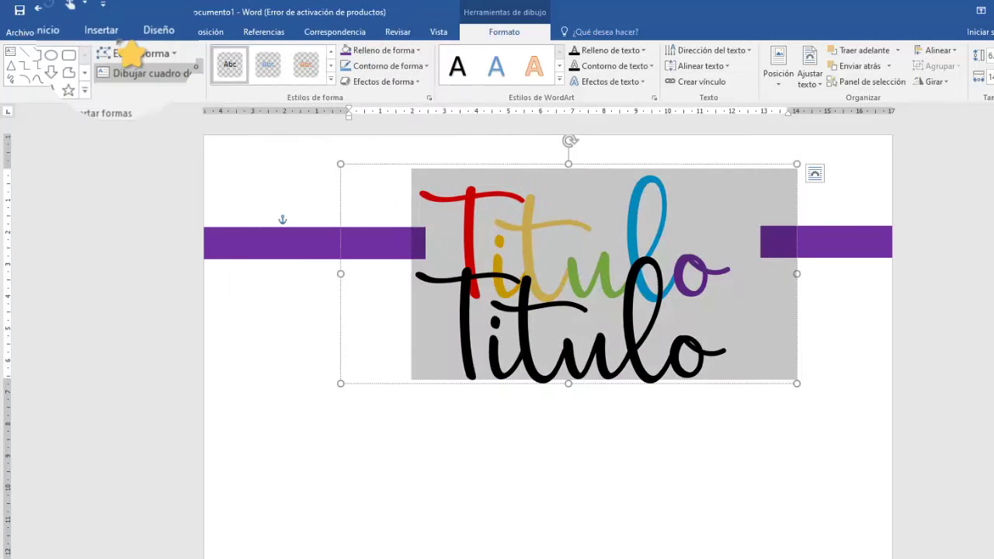
click(61, 32)
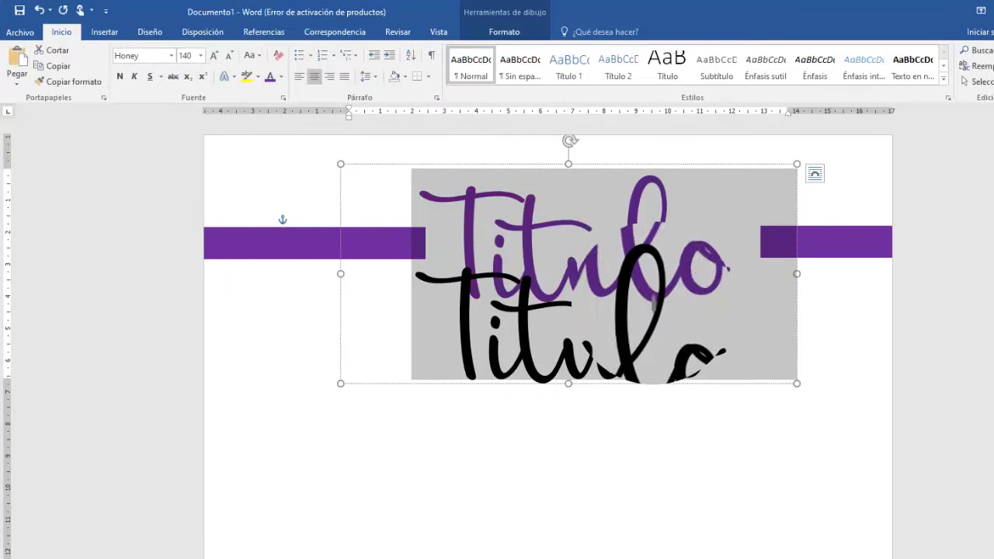
click(658, 361)
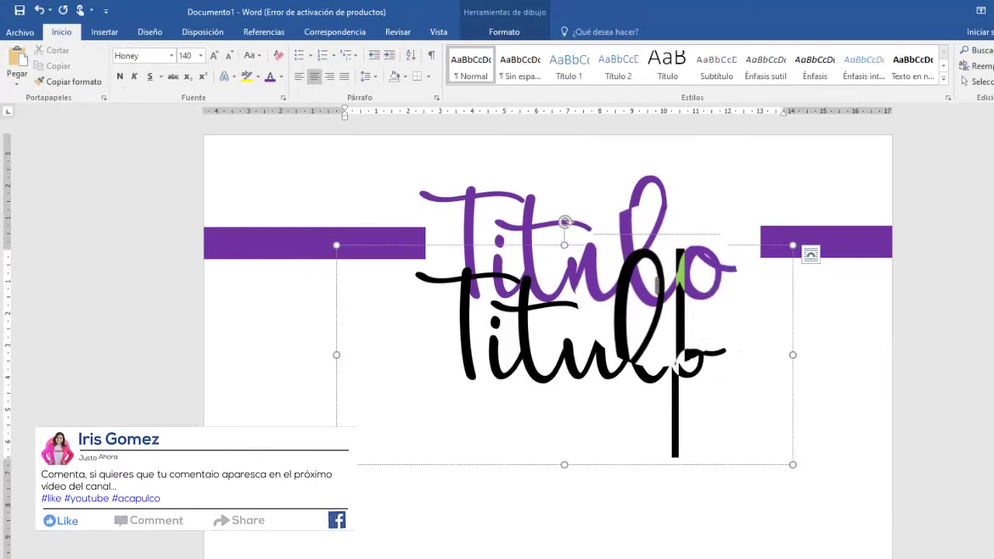
drag(637, 244, 634, 164)
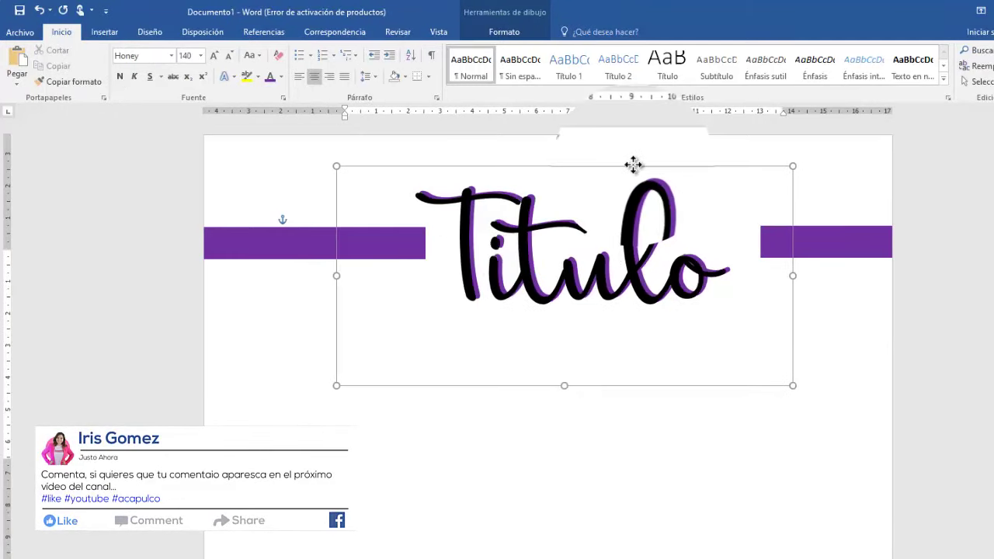
Lower the left and right purple bars slightly so they match.
click(279, 241)
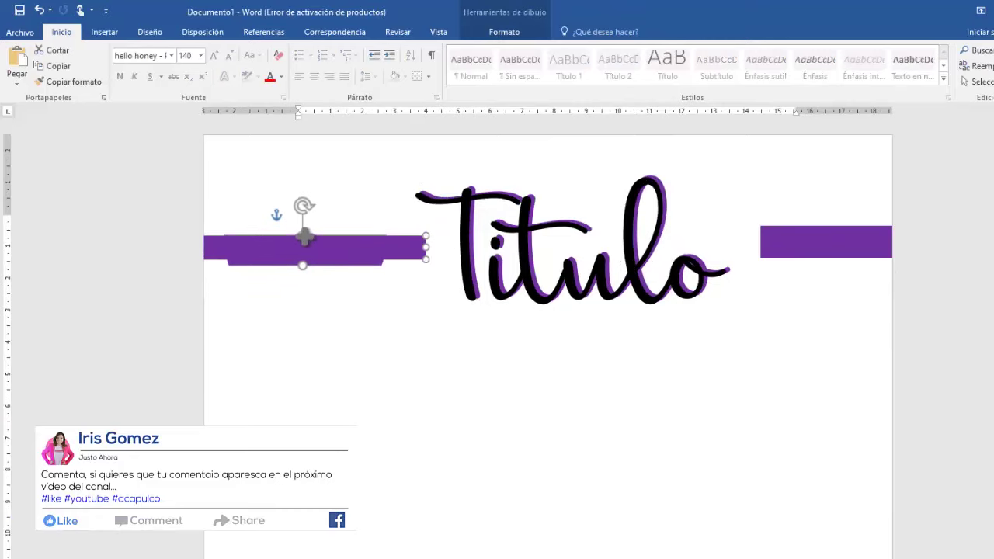
drag(305, 237, 856, 282)
drag(826, 246, 875, 234)
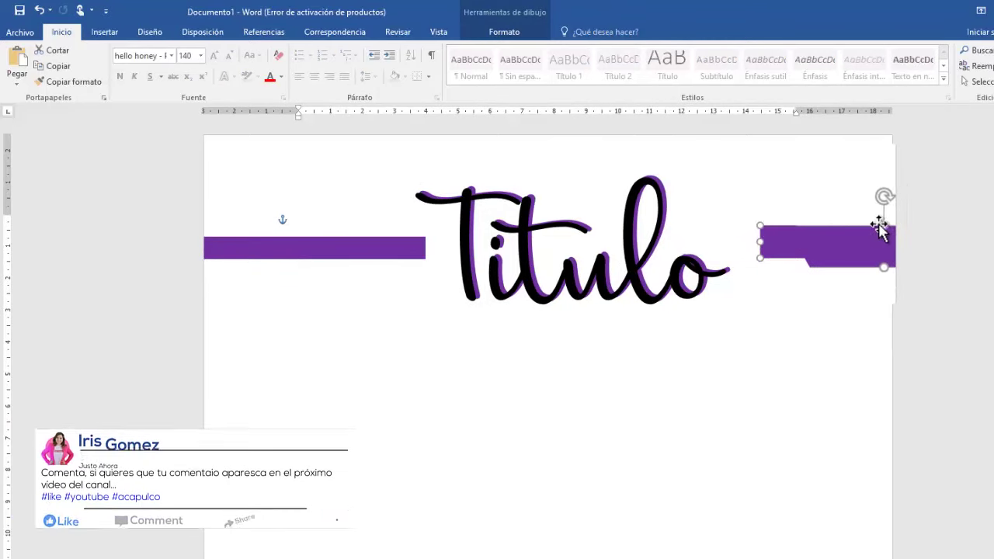
click(910, 337)
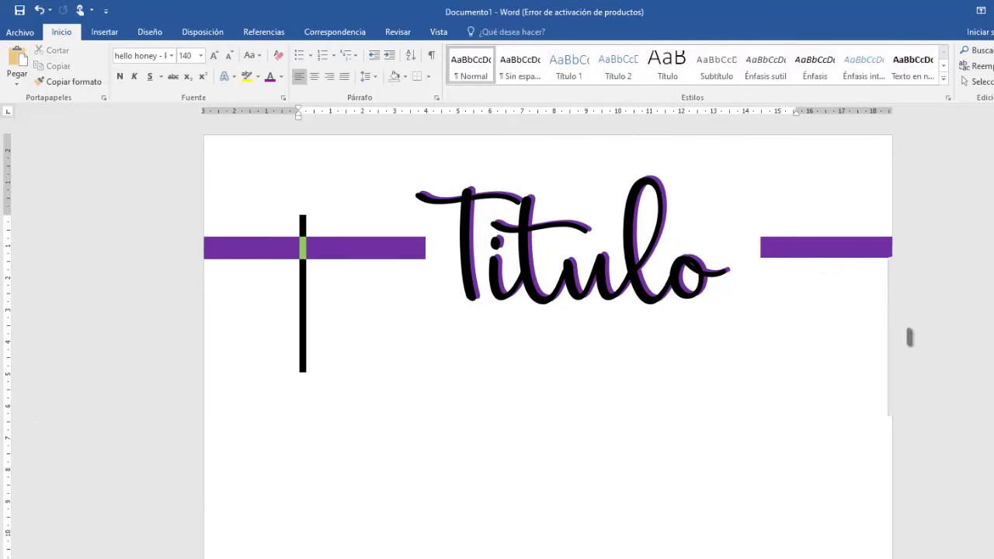
Nudge the black Titulo slightly left and lower on the page.
click(400, 250)
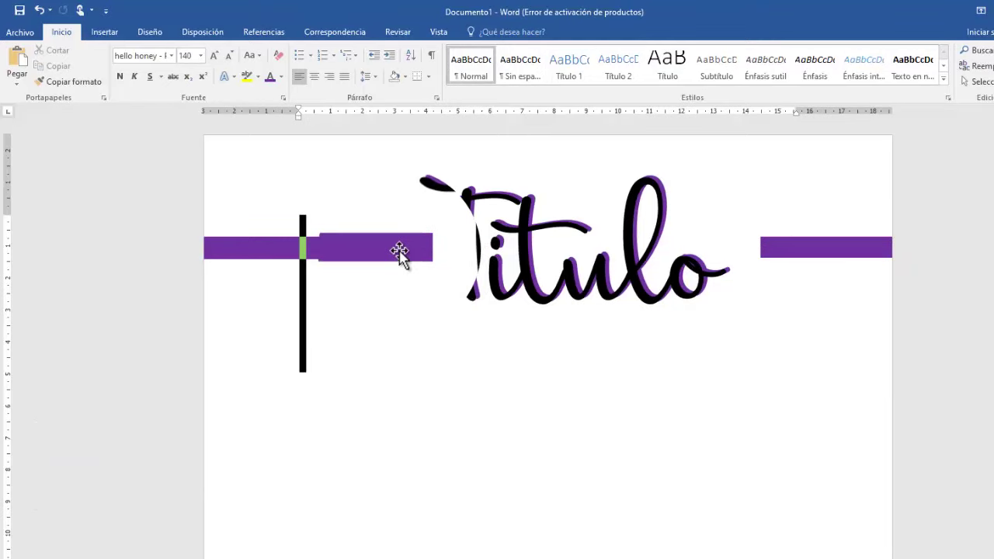
click(452, 259)
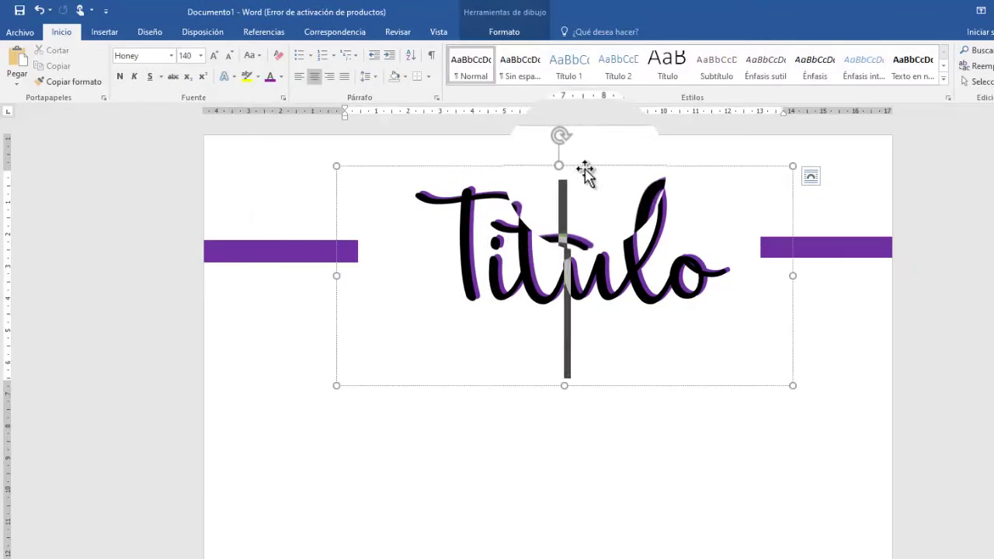
drag(583, 165, 551, 171)
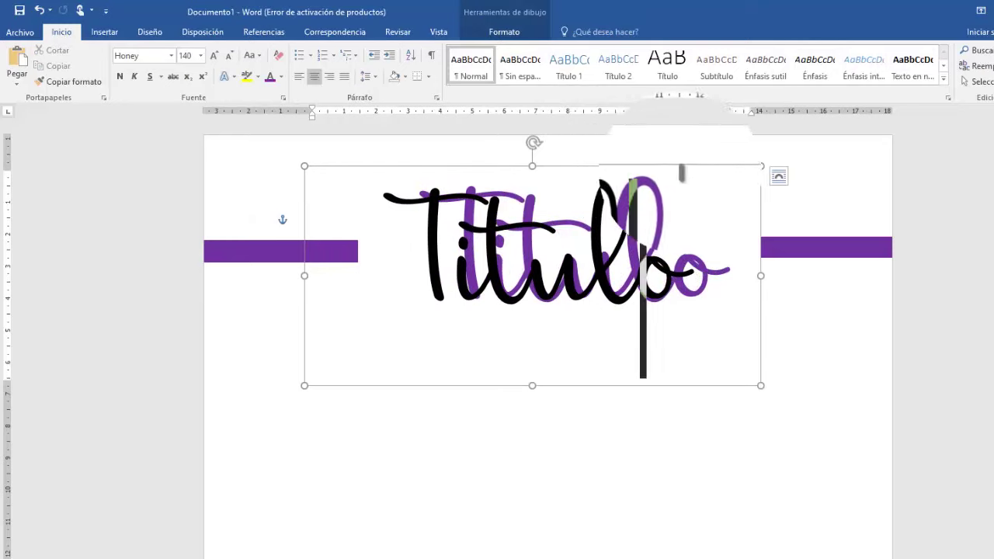
click(713, 156)
click(715, 205)
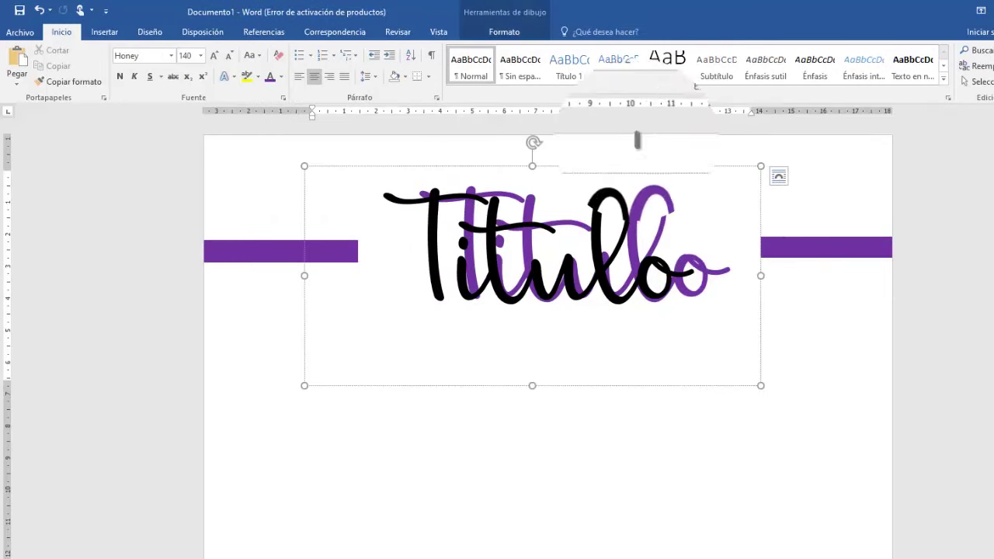
drag(606, 188, 628, 194)
click(647, 193)
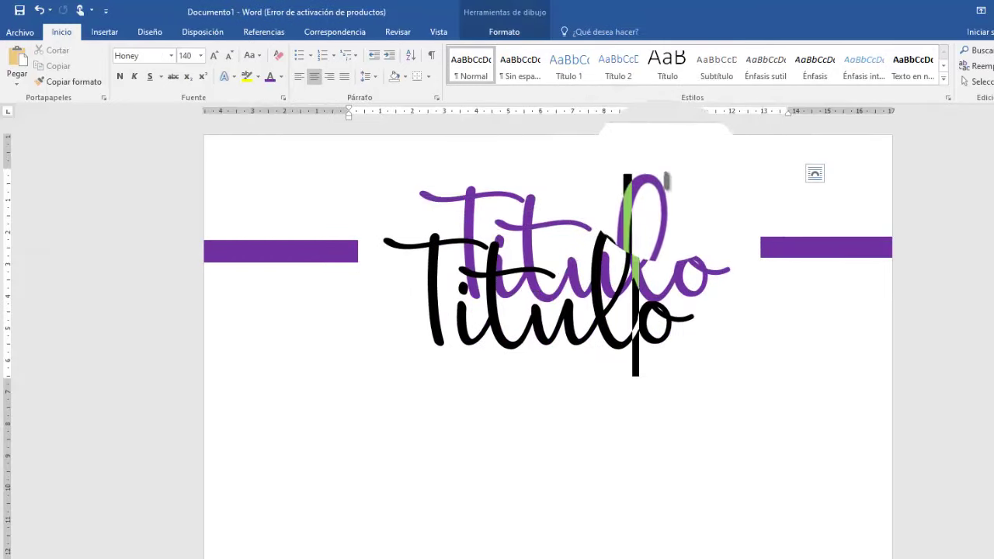
click(582, 212)
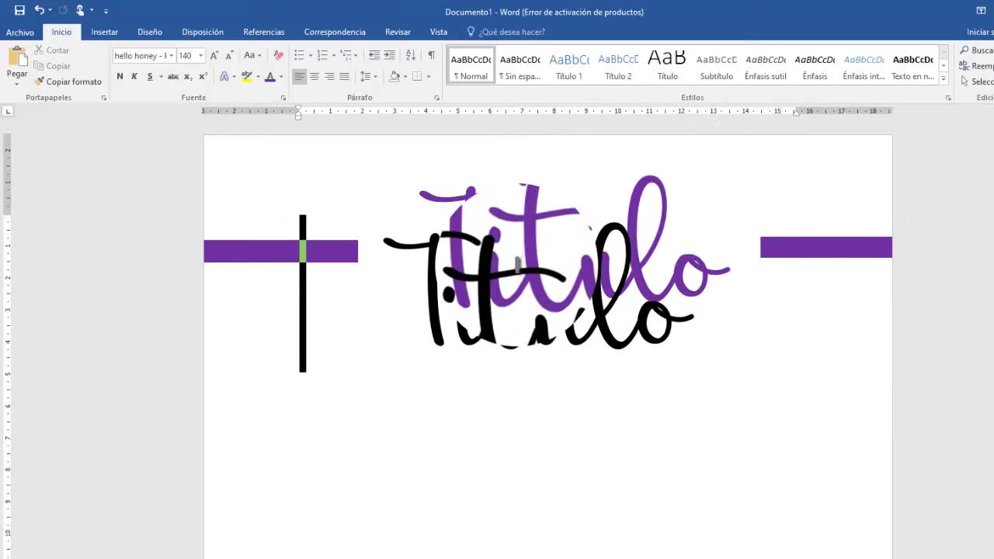
Move the black Titulo below the purple title and shift the purple Titulo slightly left.
drag(582, 212, 582, 329)
click(569, 226)
drag(627, 168, 577, 163)
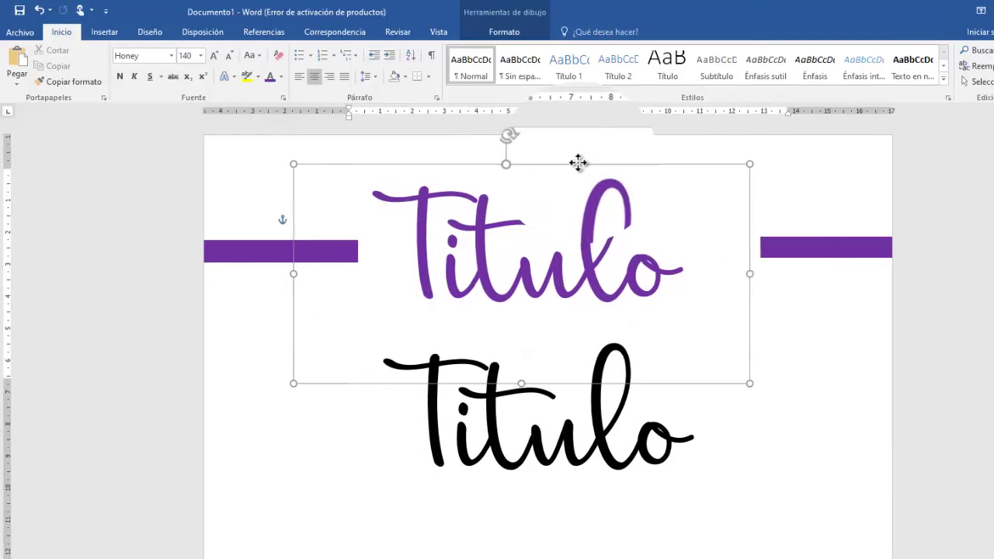
click(795, 248)
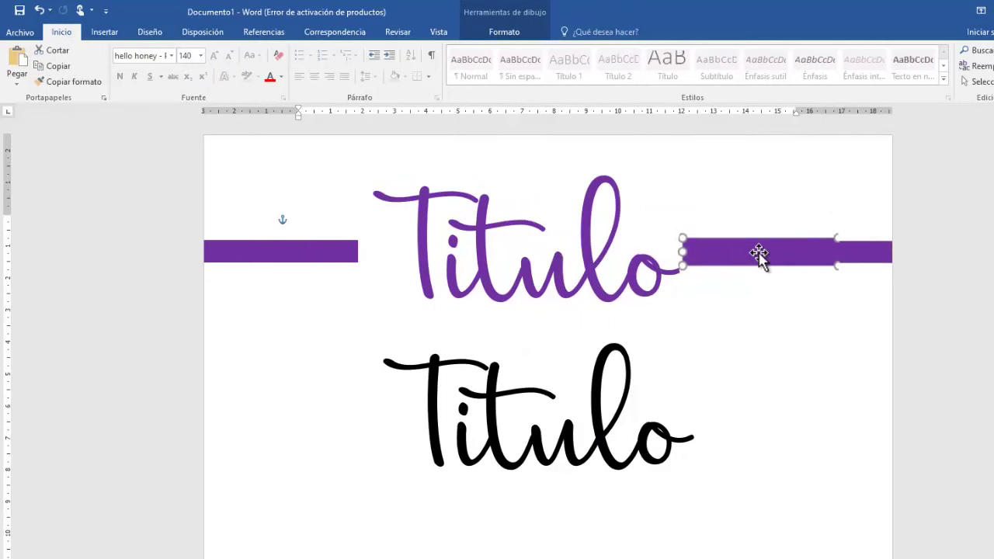
Move the right purple bar slightly right and set the black Titulo to the charlotte font.
drag(759, 255, 777, 256)
click(566, 399)
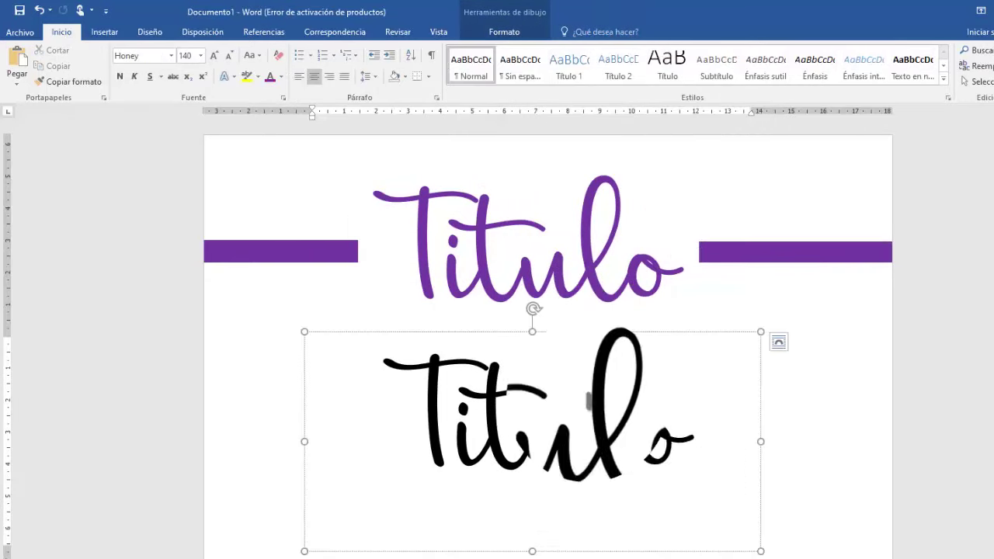
key(ctrl+a)
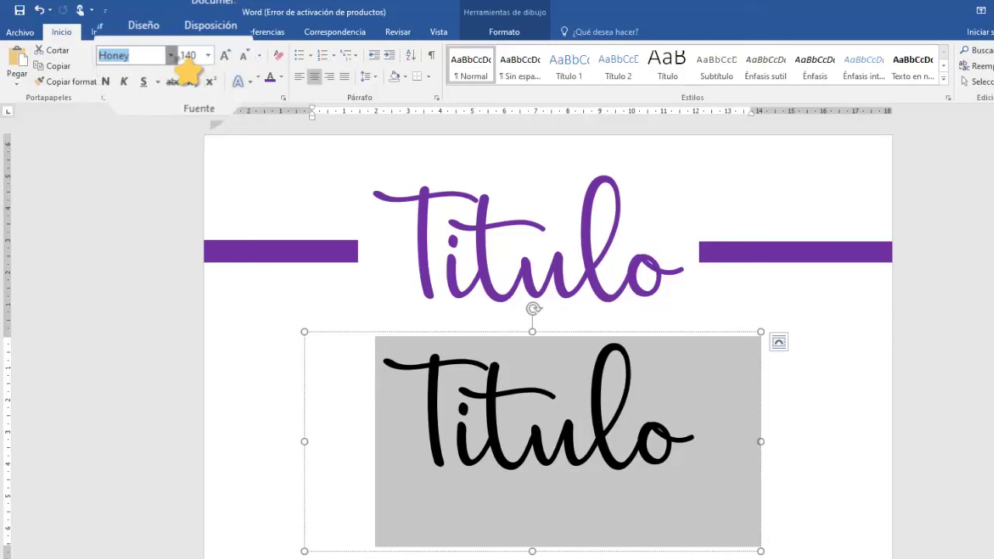
click(170, 55)
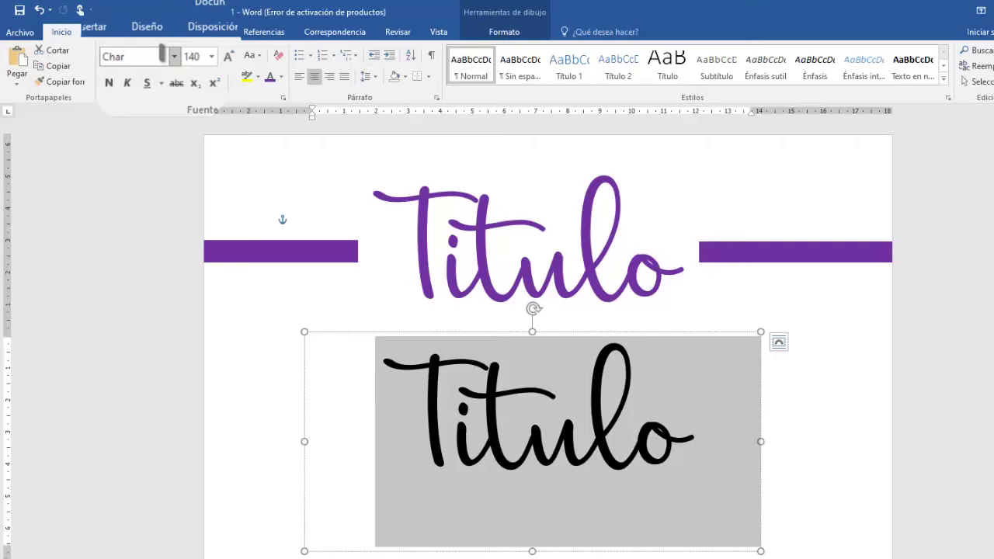
key(Return)
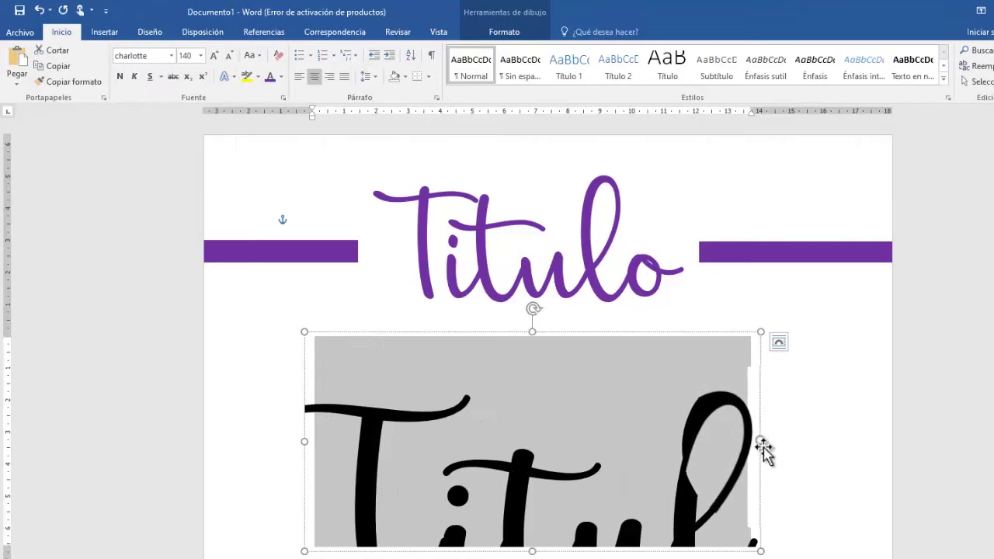
Widen the black Titulo box, move it up over the purple title, and size it 72.
drag(761, 442, 990, 442)
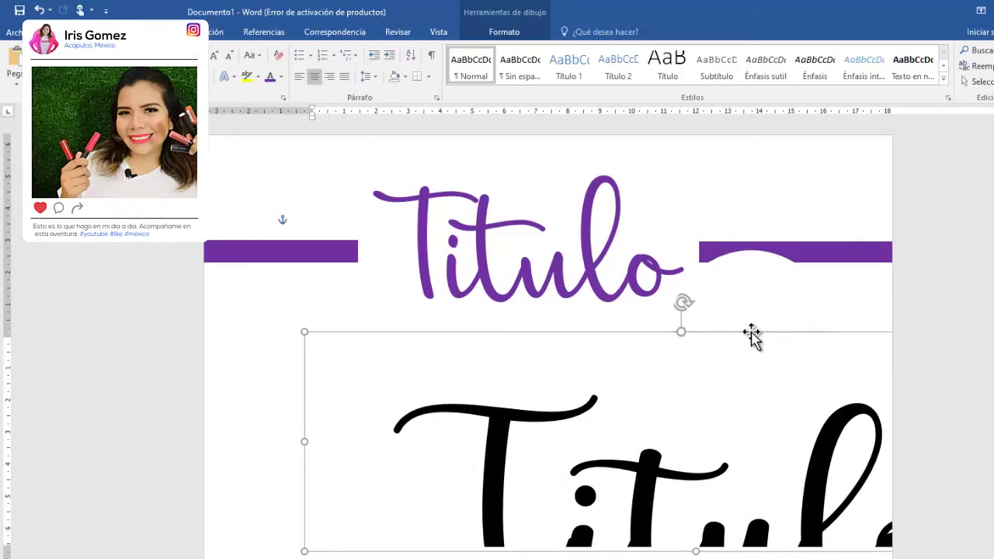
drag(752, 336, 526, 133)
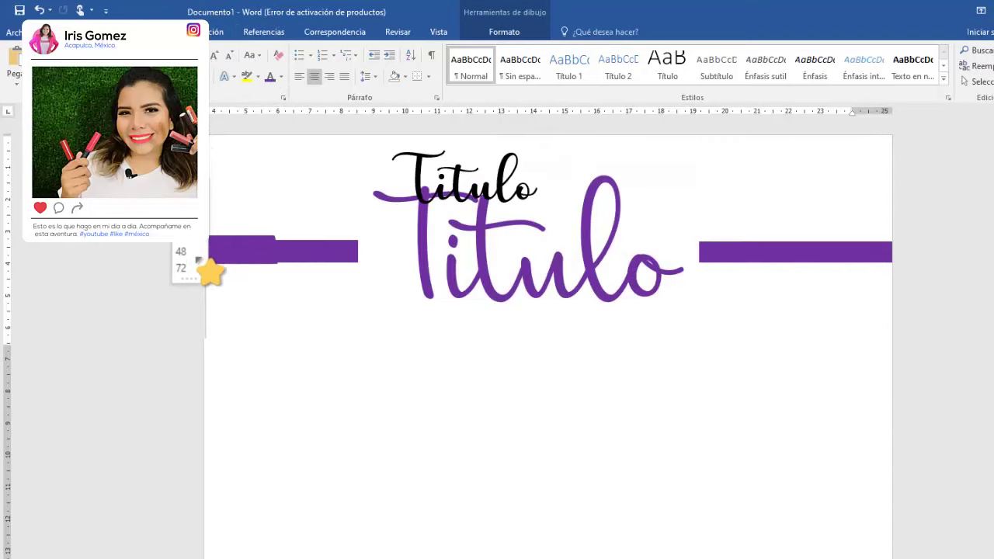
click(181, 270)
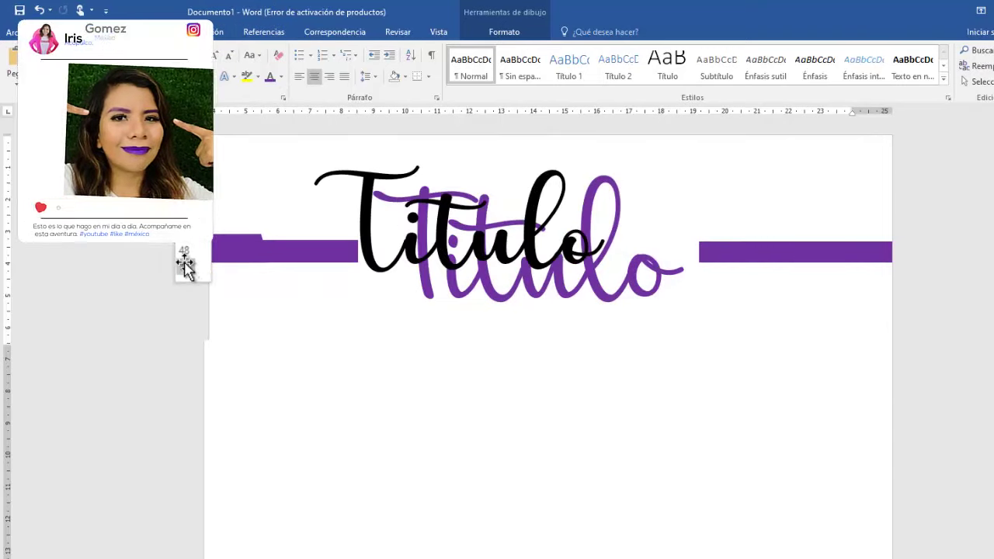
click(533, 321)
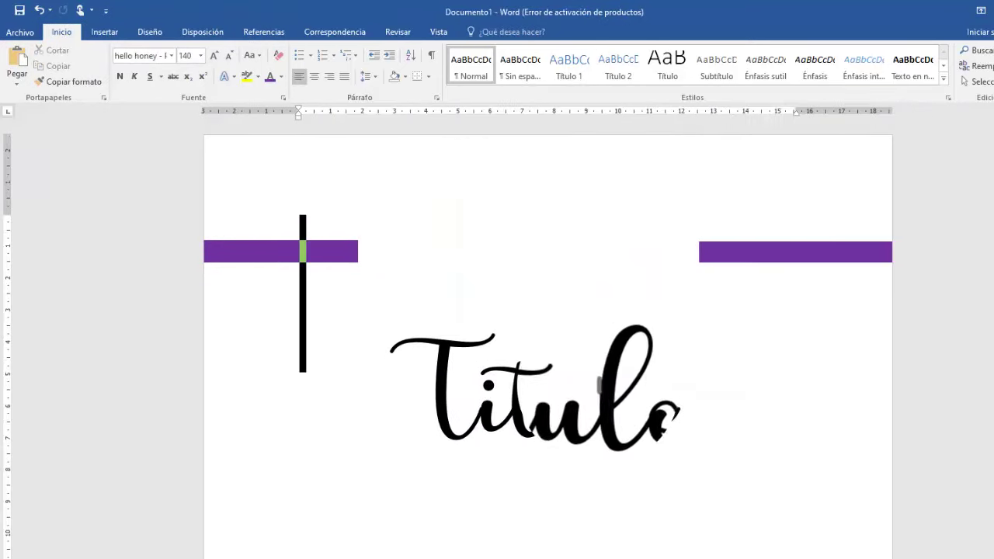
Move the Titulo between the purple bars and duplicate it as a blue copy.
drag(608, 289, 600, 169)
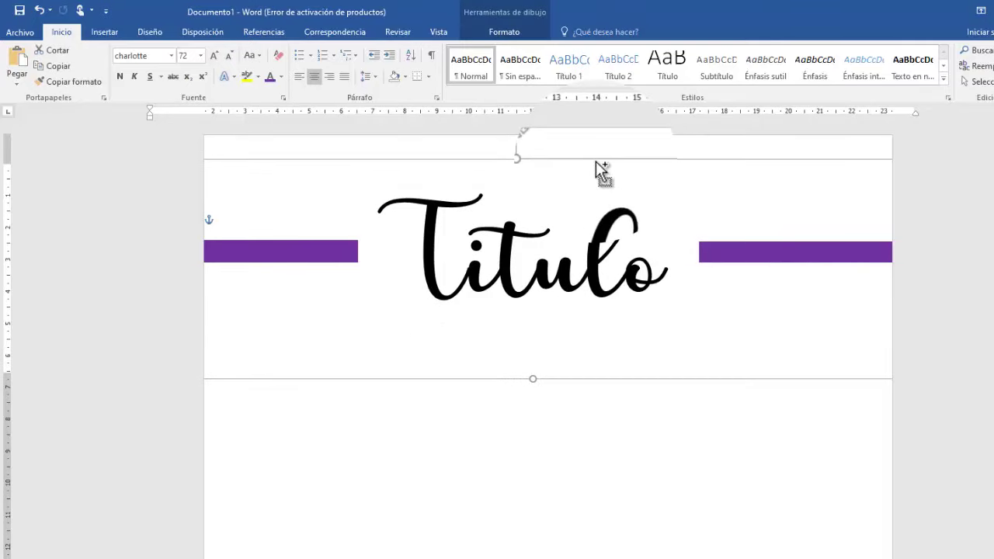
drag(602, 171, 595, 187)
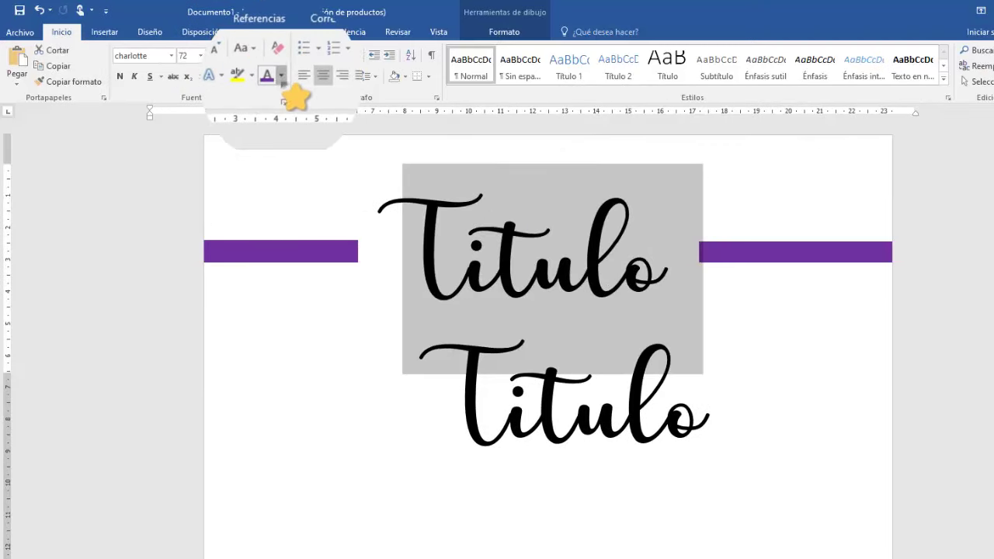
click(281, 76)
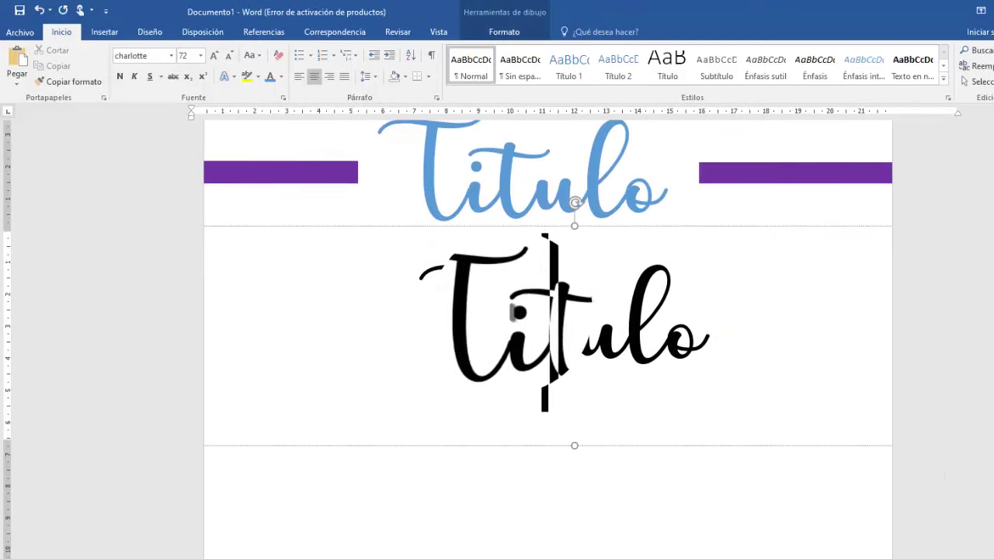
Lay the black Titulo slightly offset over the blue copy and shift the left bar left.
drag(585, 230, 533, 134)
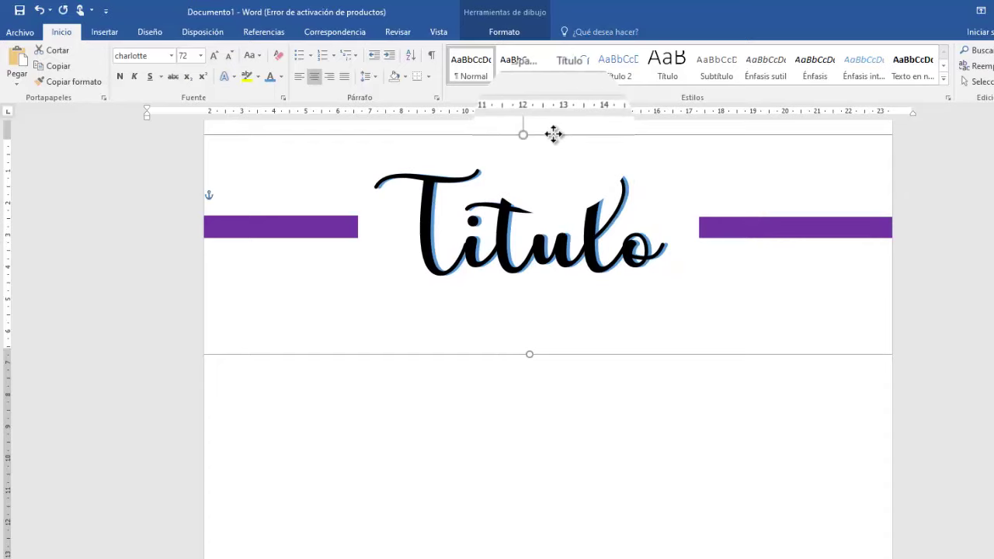
mouse_move(554, 130)
mouse_down()
mouse_move(544, 135)
mouse_move(565, 151)
mouse_up()
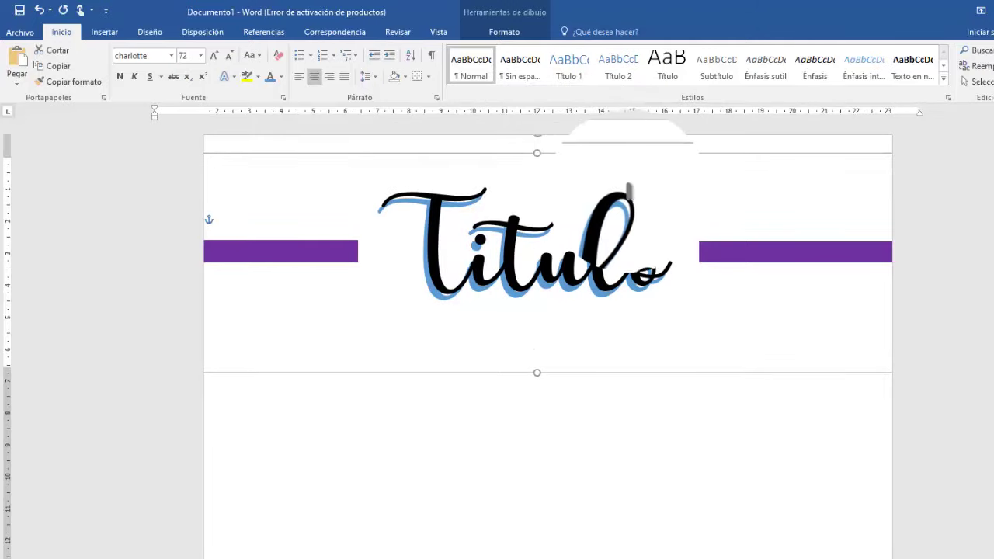
drag(596, 156, 590, 157)
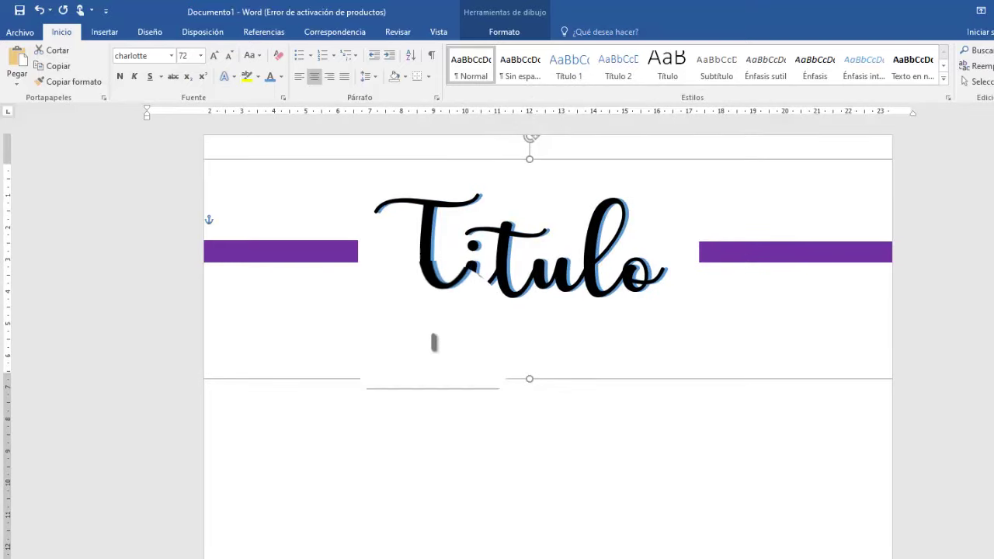
drag(318, 253, 241, 257)
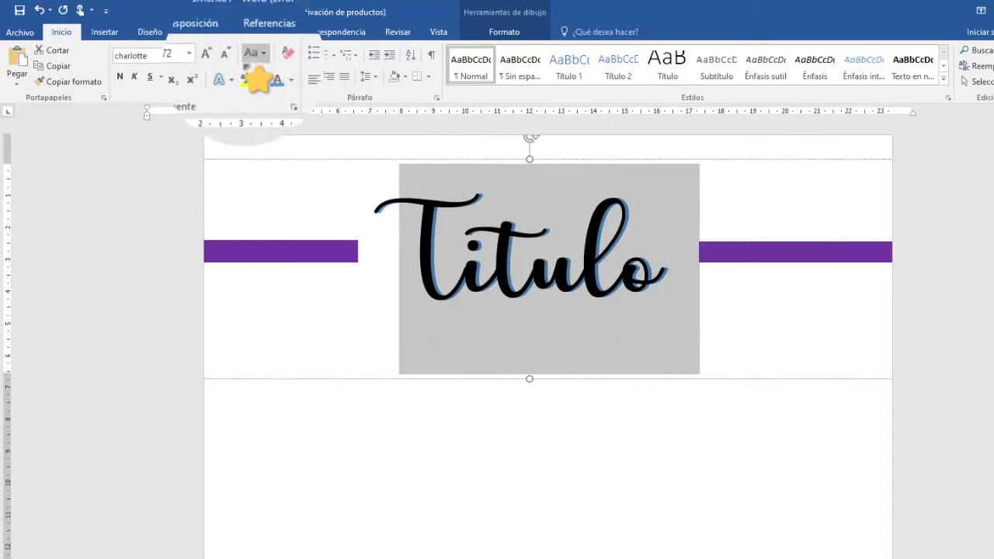
Change the front Titulo's font colour to dark blue, then settle on dark green.
click(281, 76)
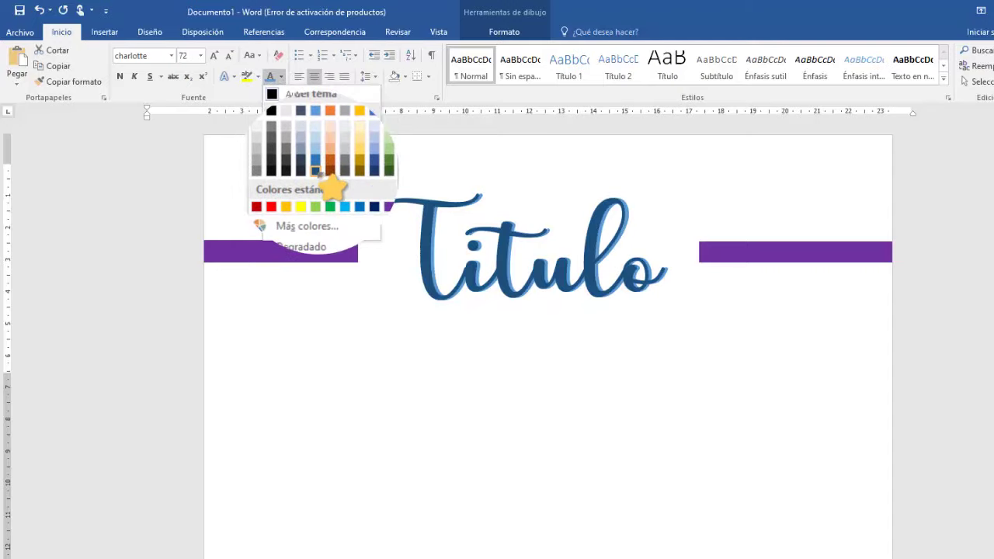
click(315, 169)
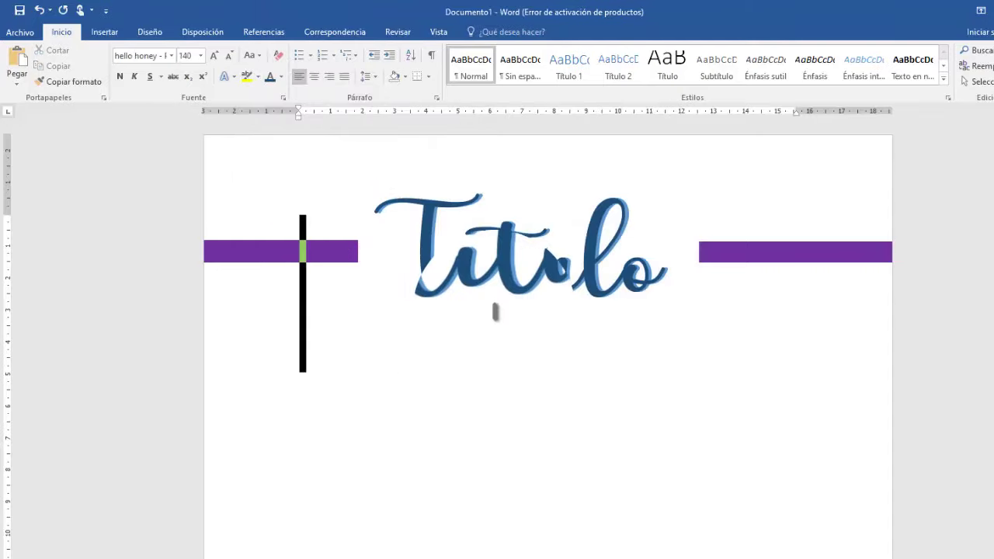
click(282, 78)
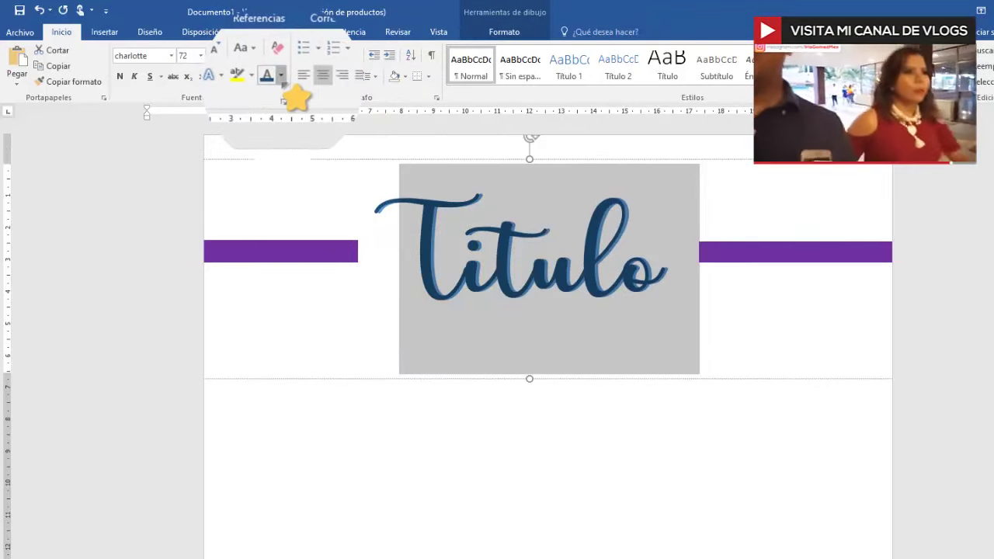
click(280, 76)
click(374, 171)
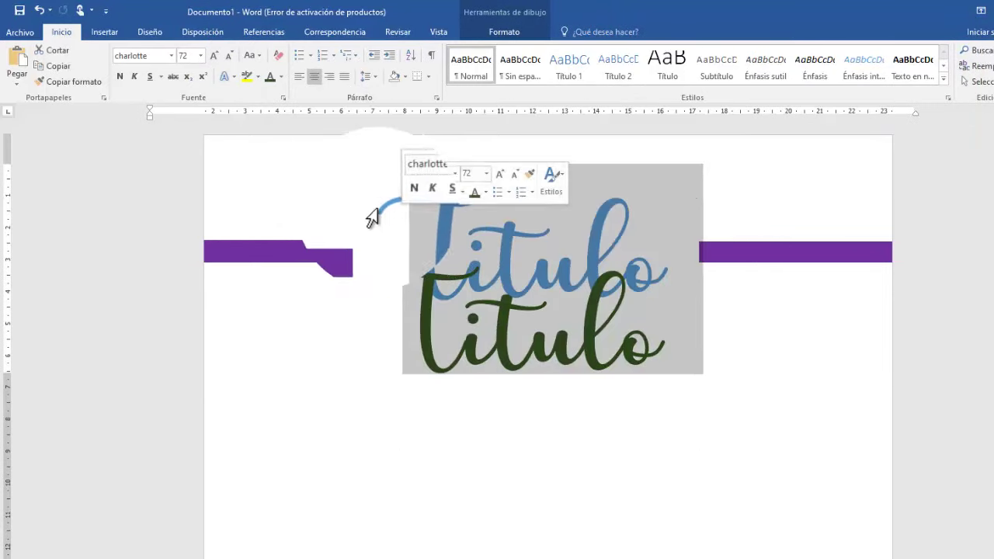
Recolour the blue Titulo copy a lighter green.
click(281, 76)
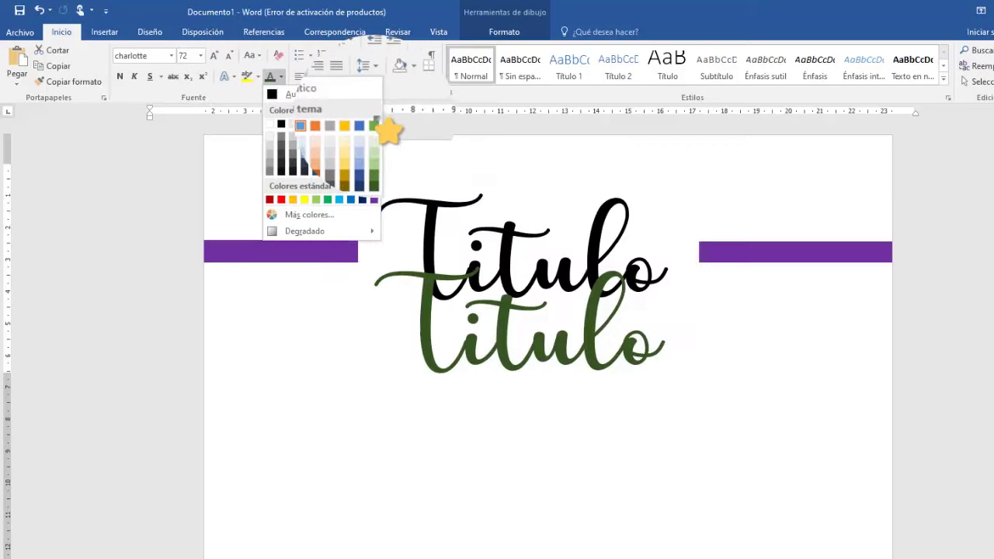
click(282, 76)
click(365, 126)
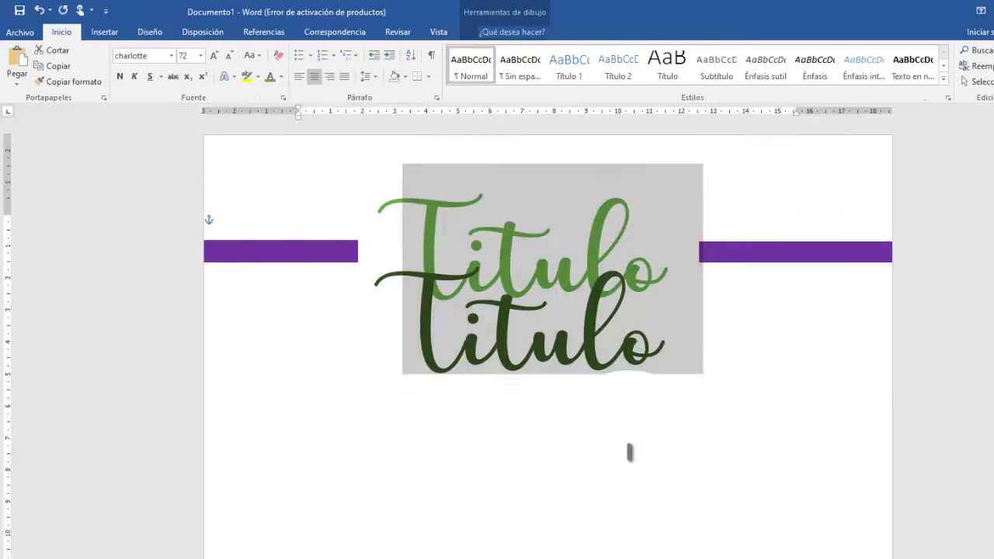
Move the dark green Titulo box up and nudge it right to line up with the light green copy.
click(582, 341)
drag(635, 234, 636, 159)
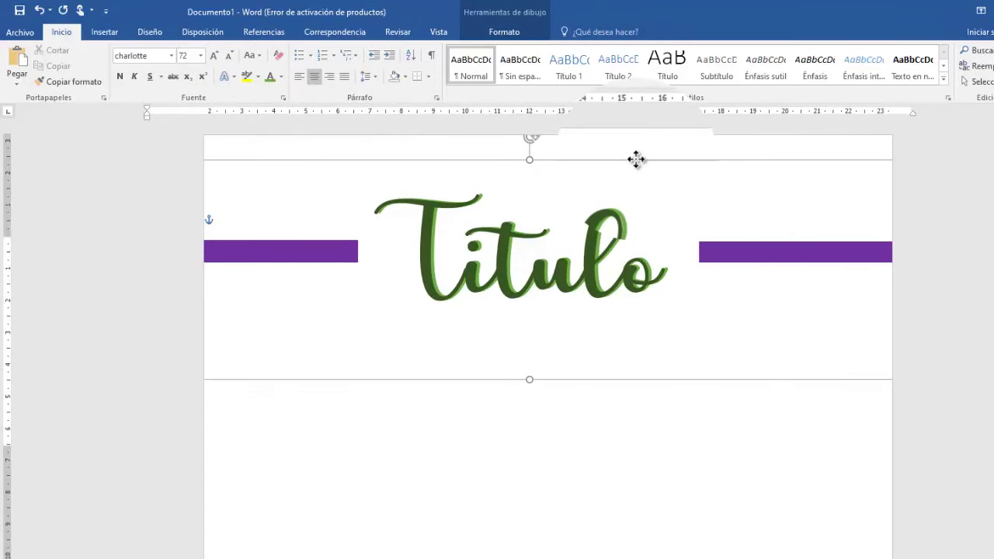
click(530, 306)
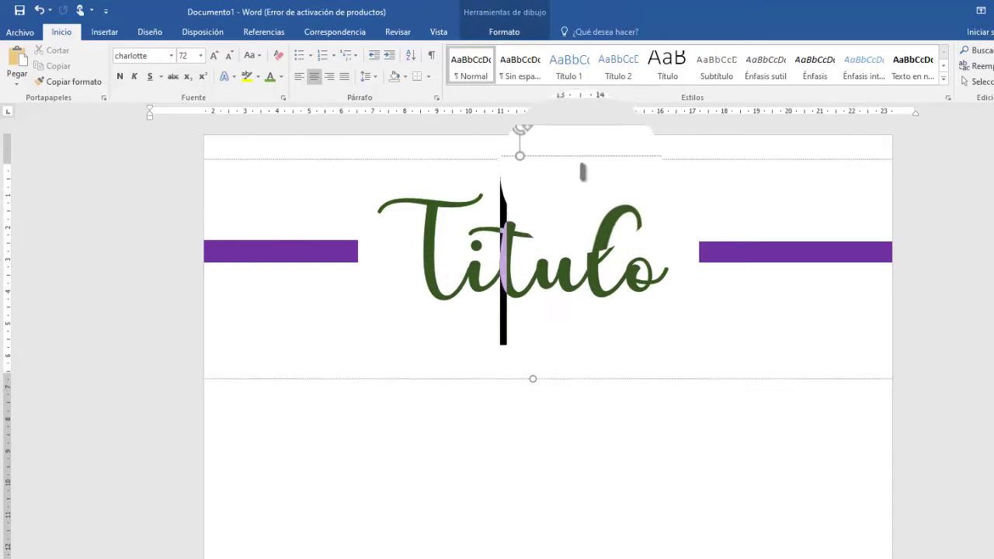
click(578, 161)
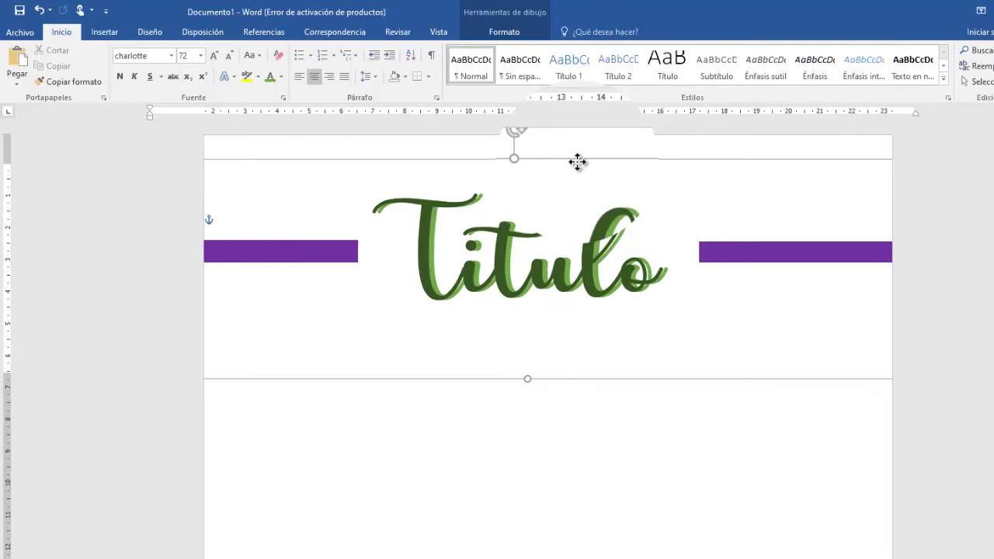
drag(577, 162, 579, 161)
key(Right)
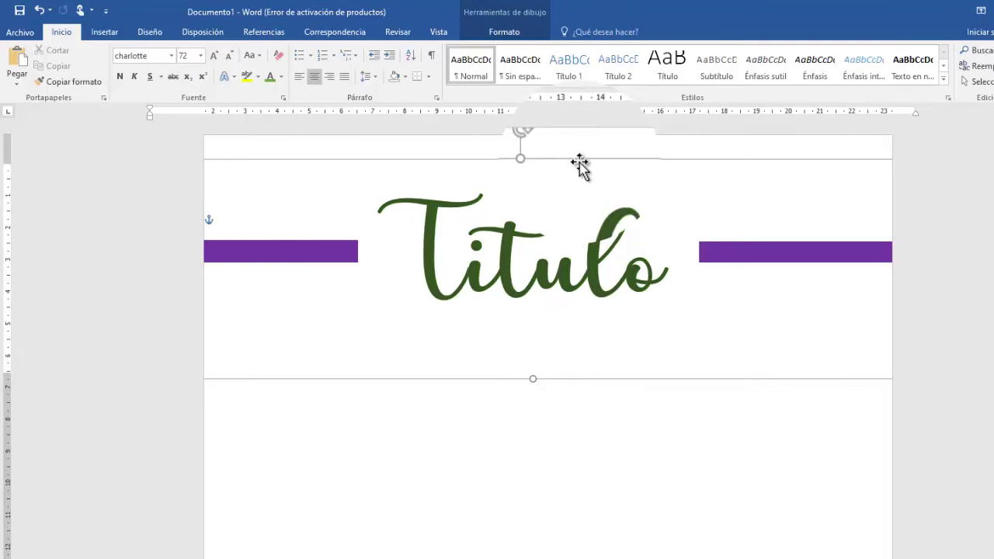